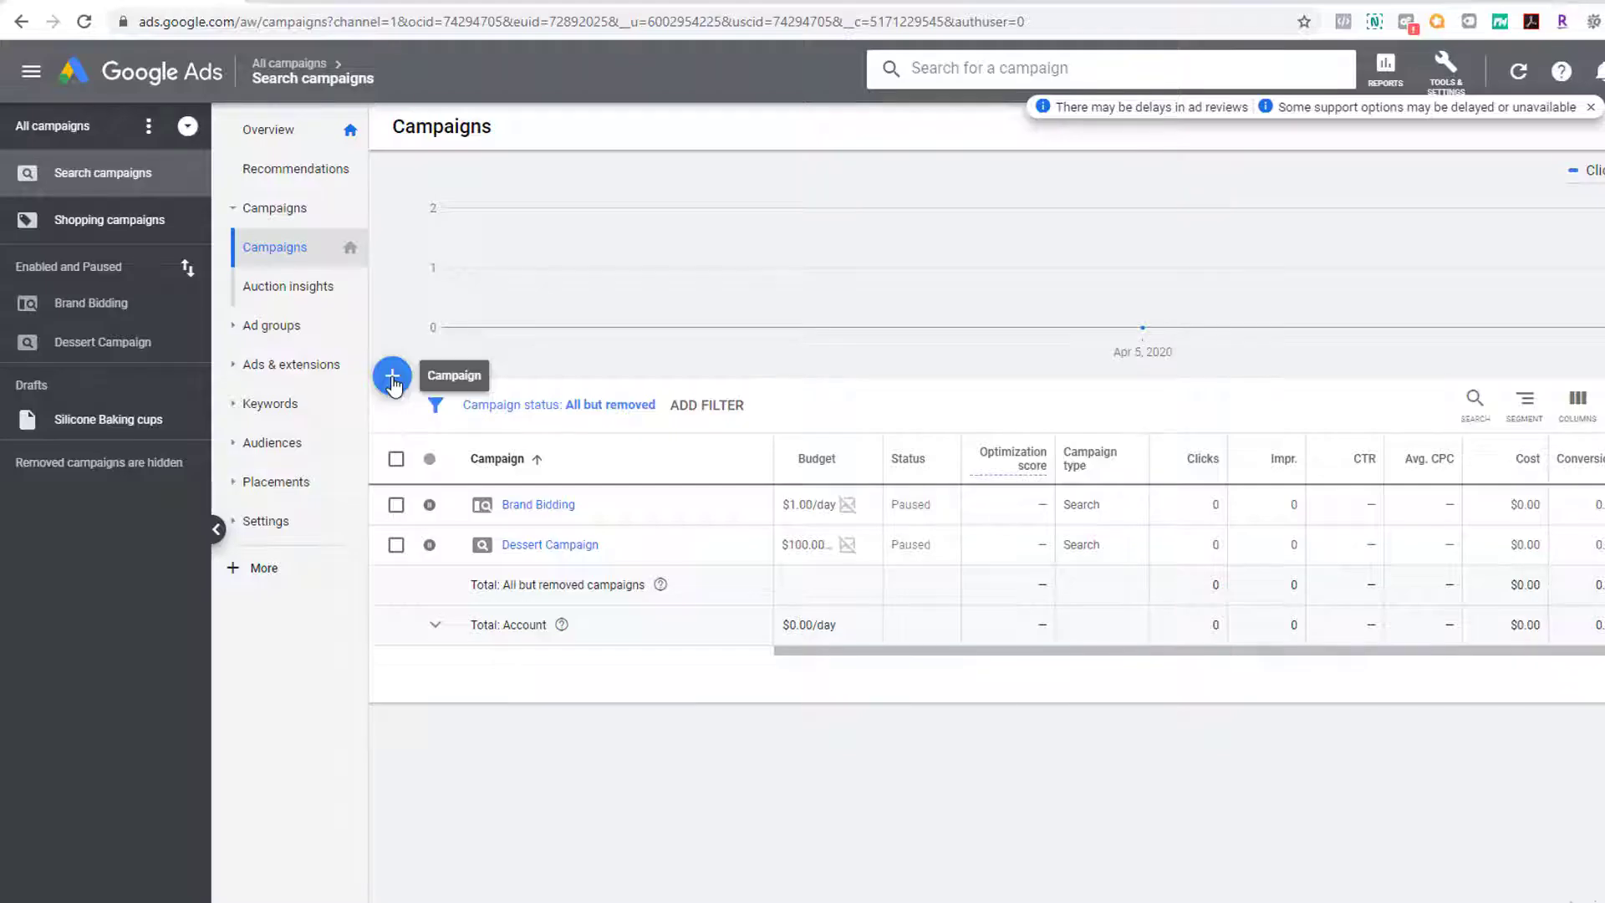
# - Start a new campaign with the Leads goal and the Display campaign type
pyautogui.click(393, 383)
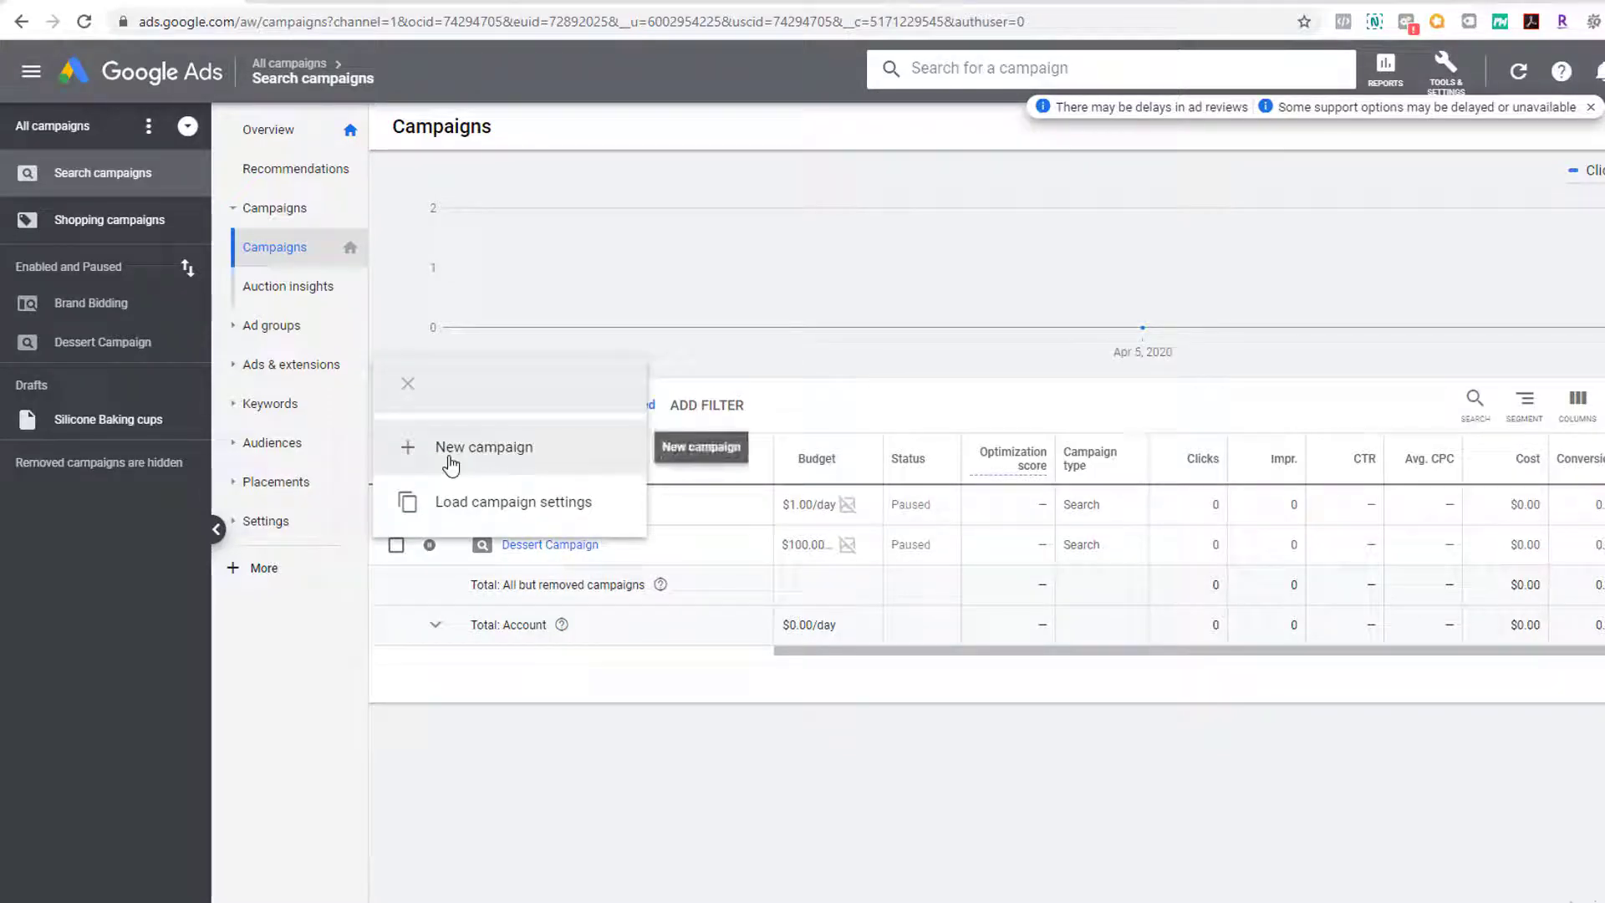
pyautogui.click(451, 462)
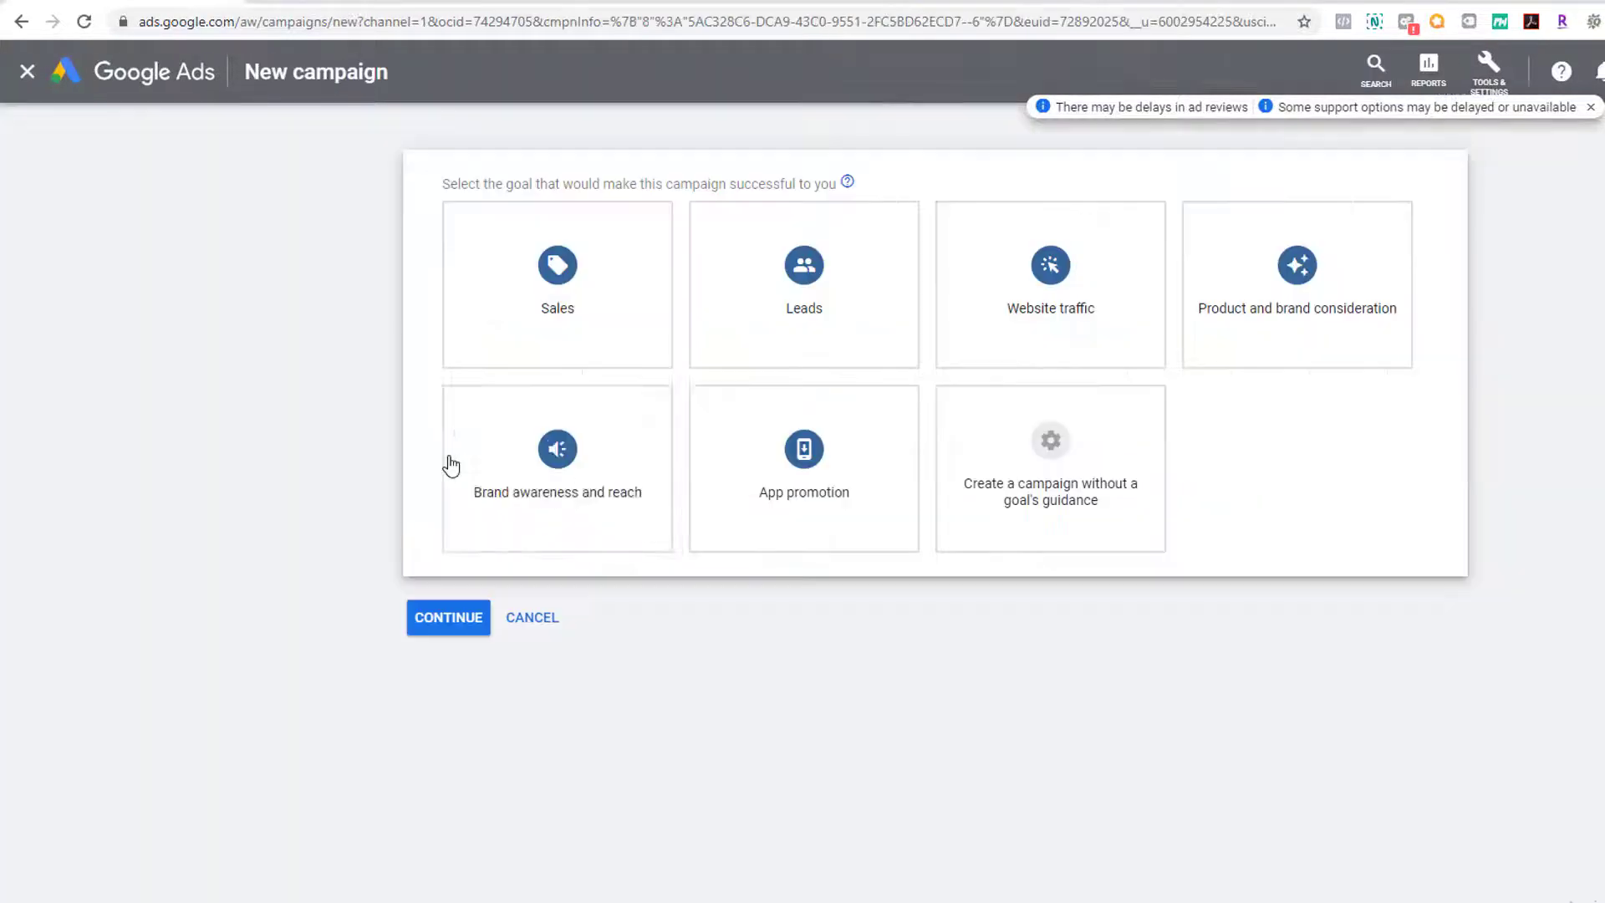
pyautogui.click(861, 276)
pyautogui.click(777, 638)
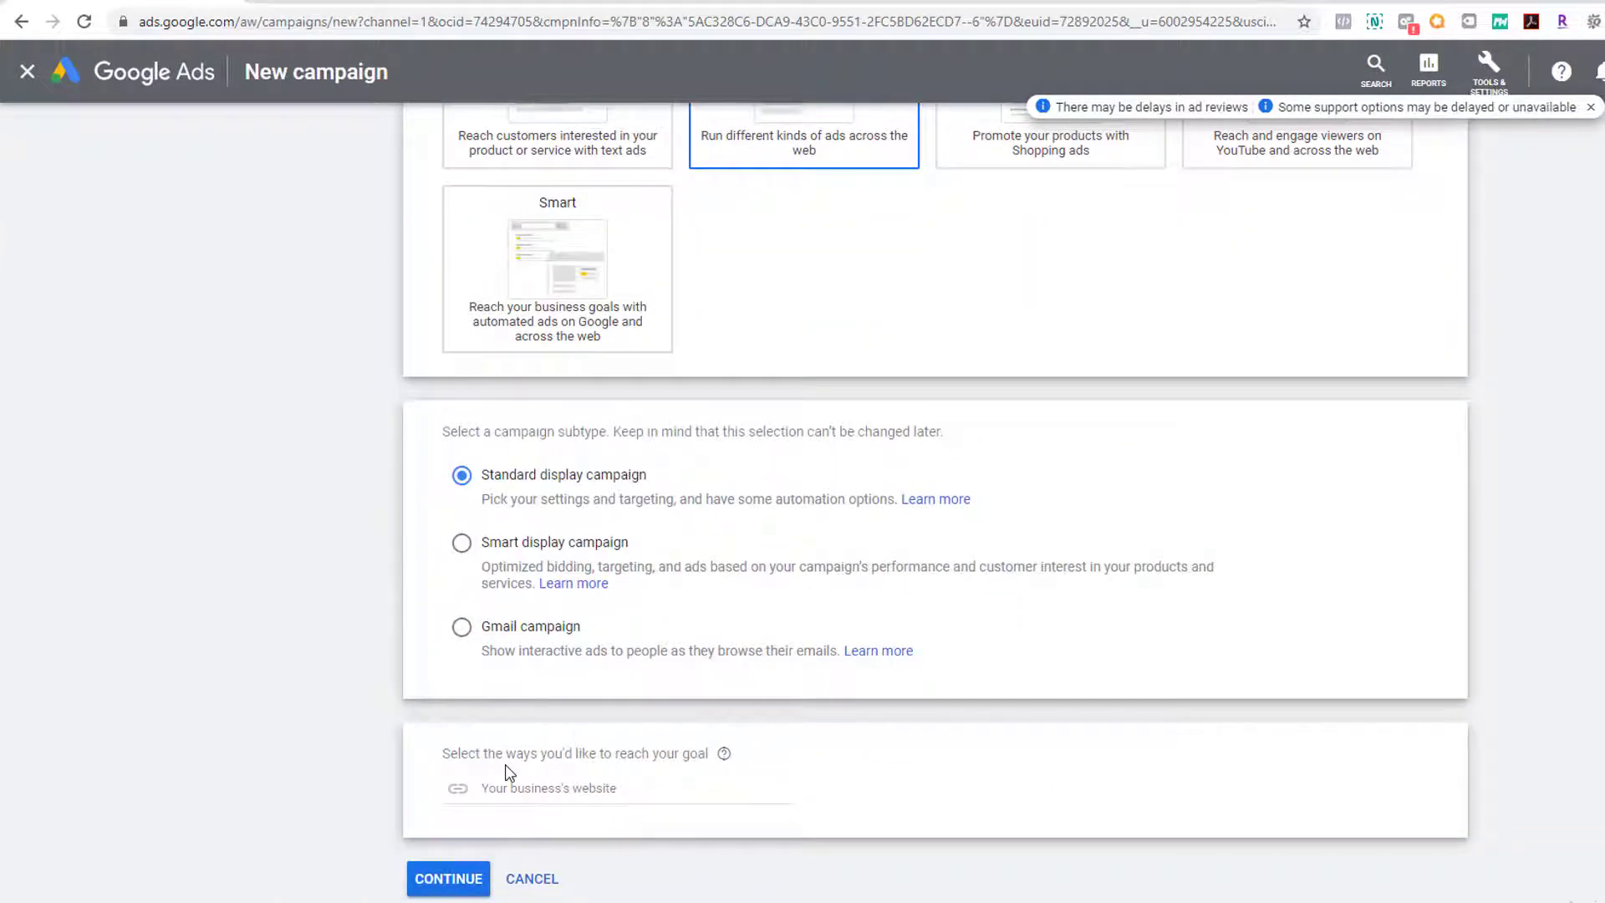
pyautogui.click(518, 790)
pyautogui.write('www.hum')
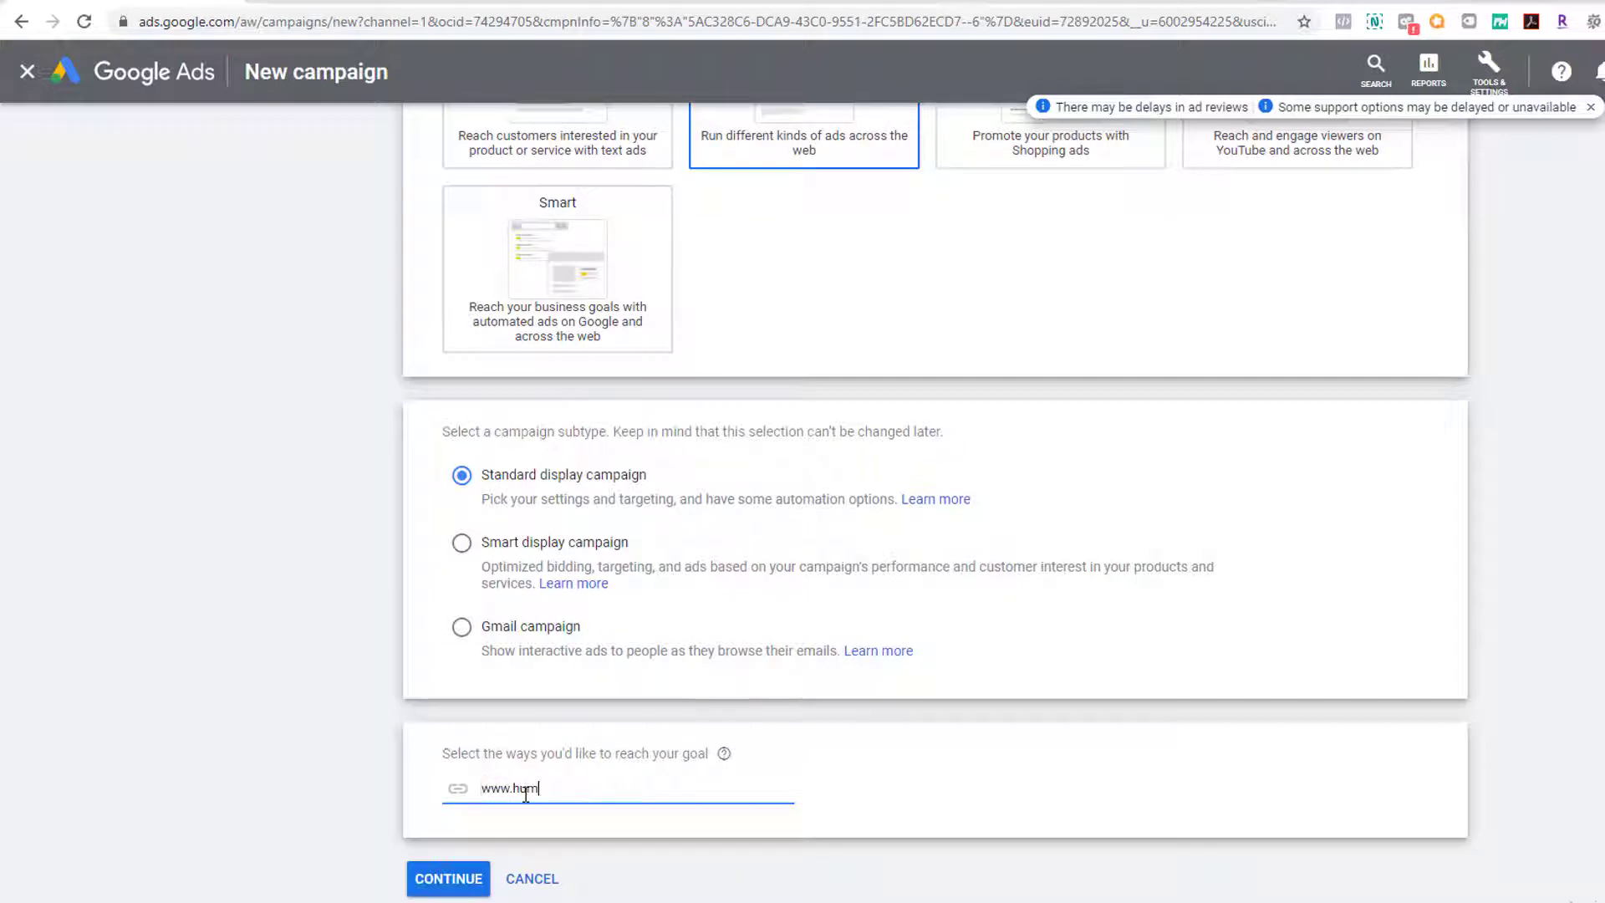
pyautogui.write('enuik.com')
pyautogui.click(422, 892)
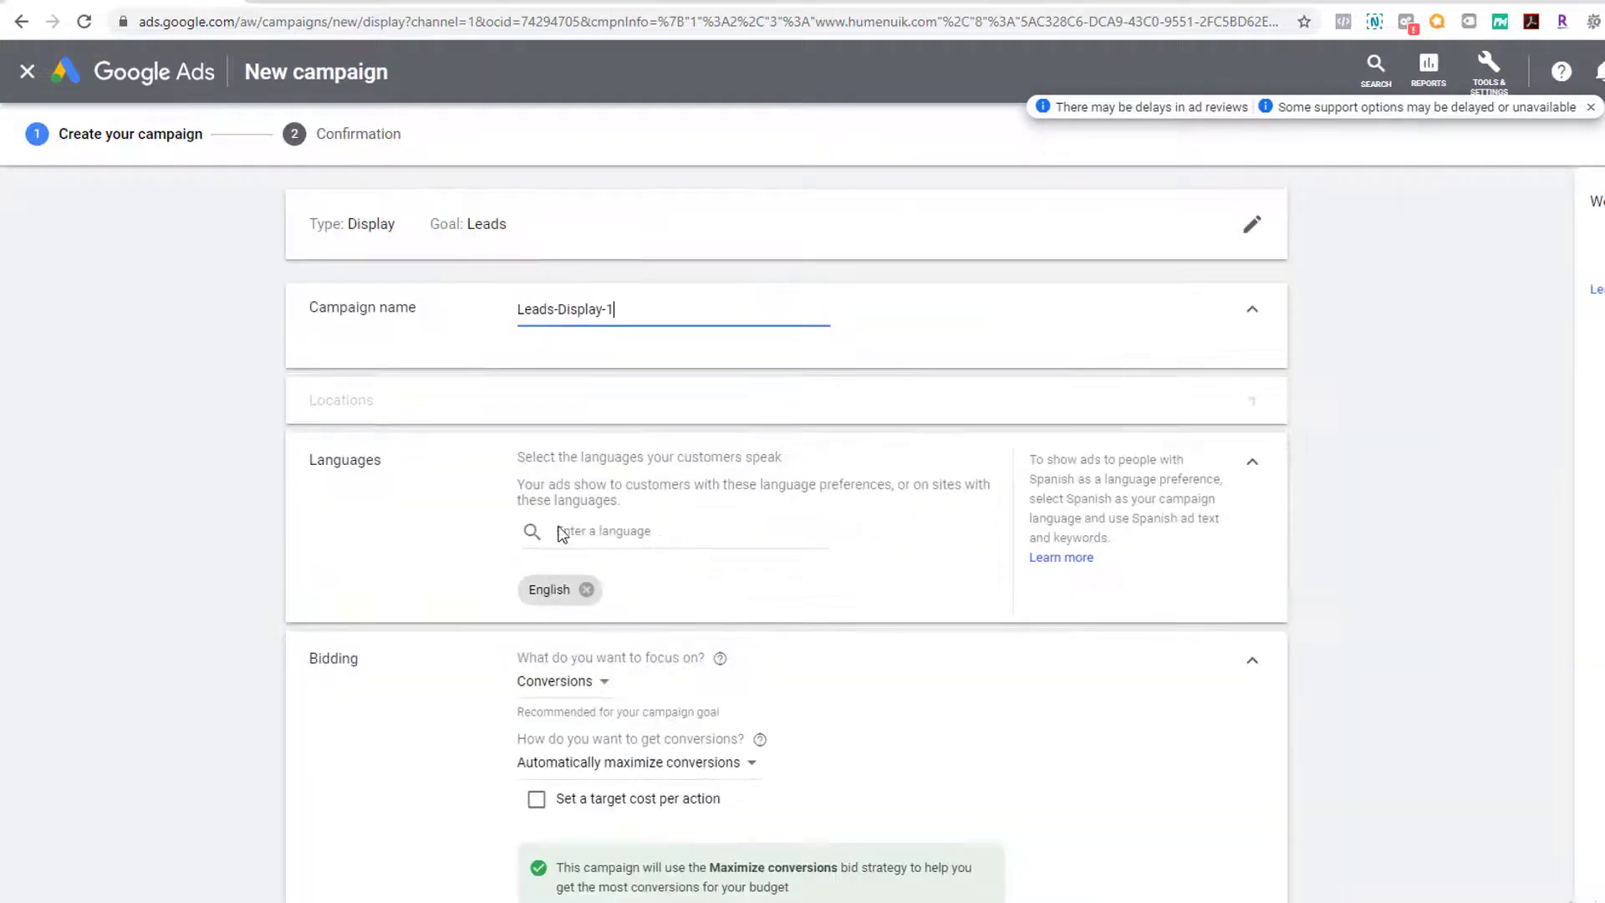
# - Set the campaign's average daily budget to $1.00
pyautogui.scroll(-4, 561, 535)
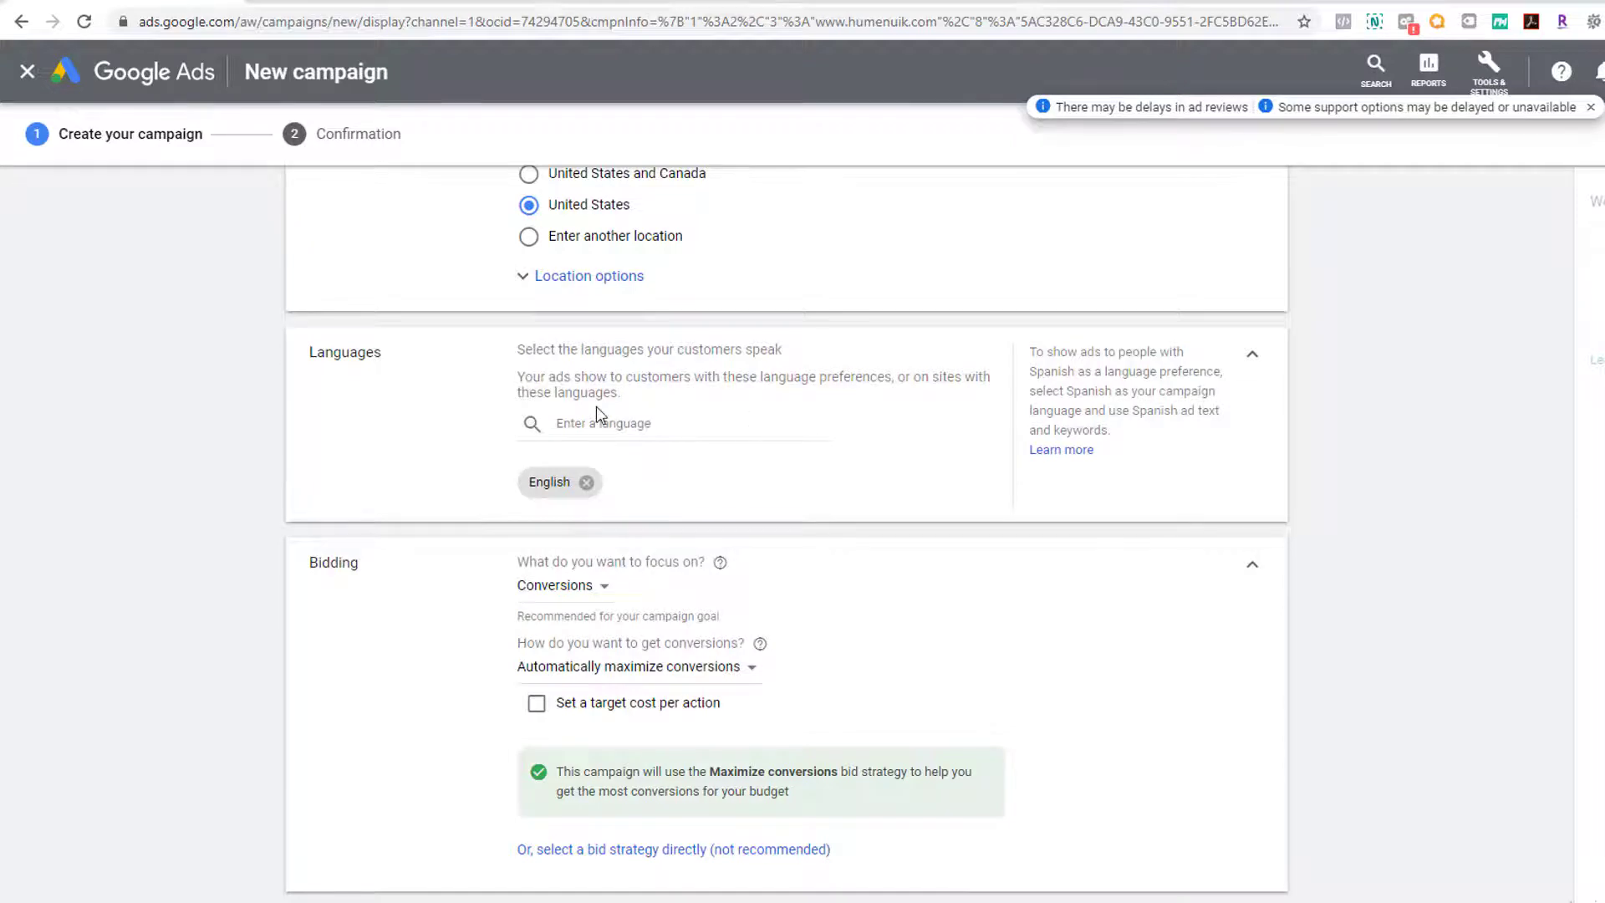
pyautogui.scroll(-3, 476, 573)
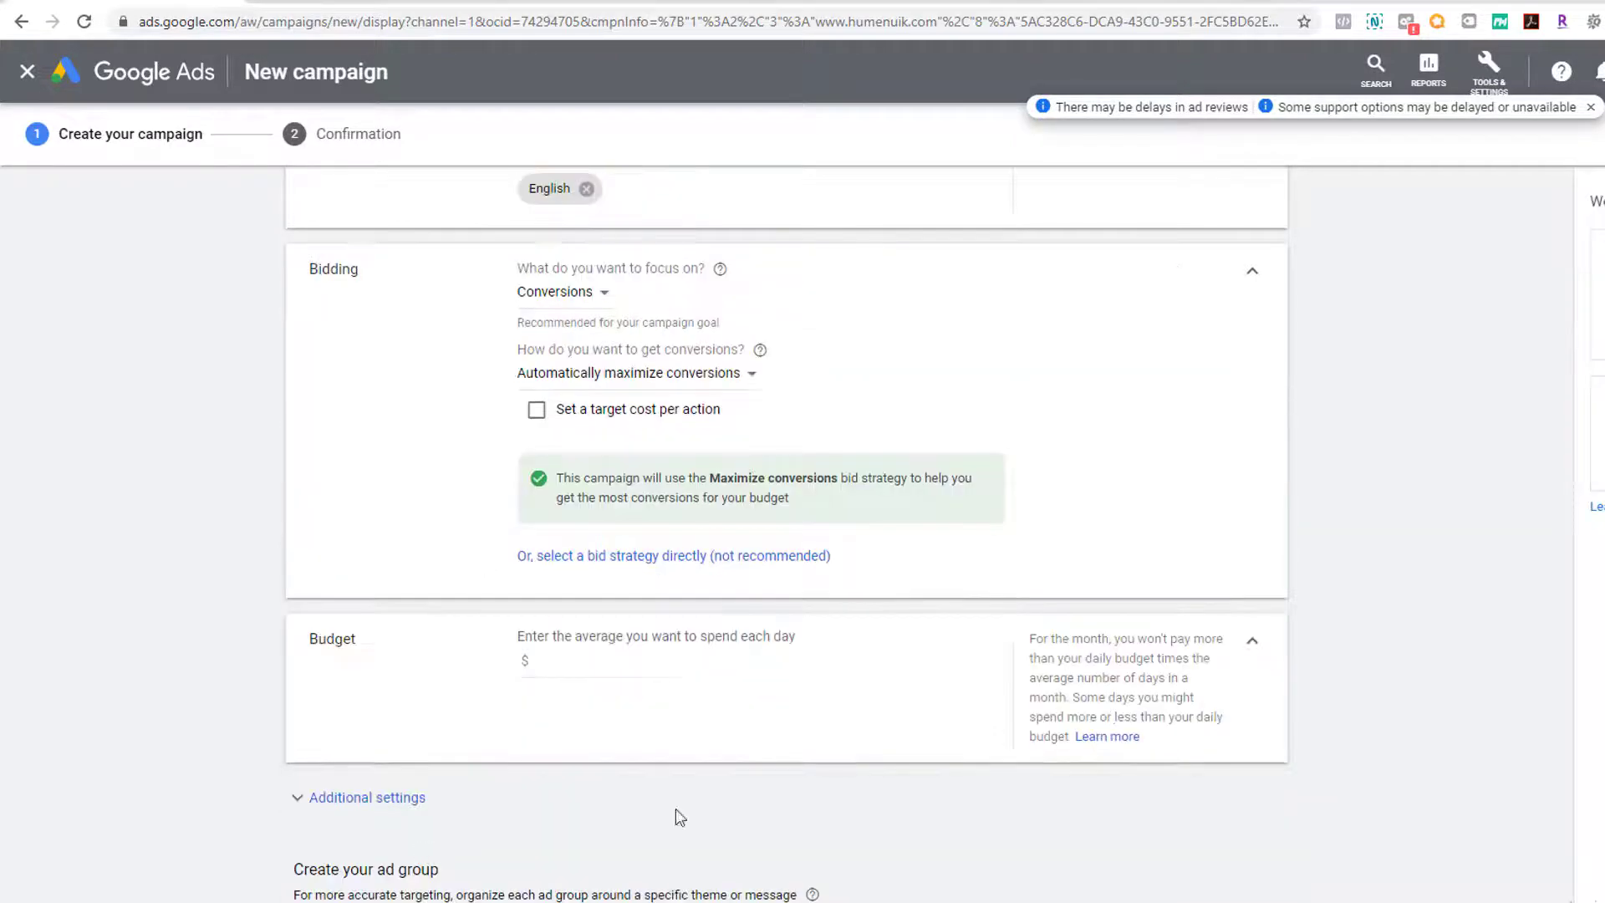
pyautogui.click(598, 673)
pyautogui.write('1.00')
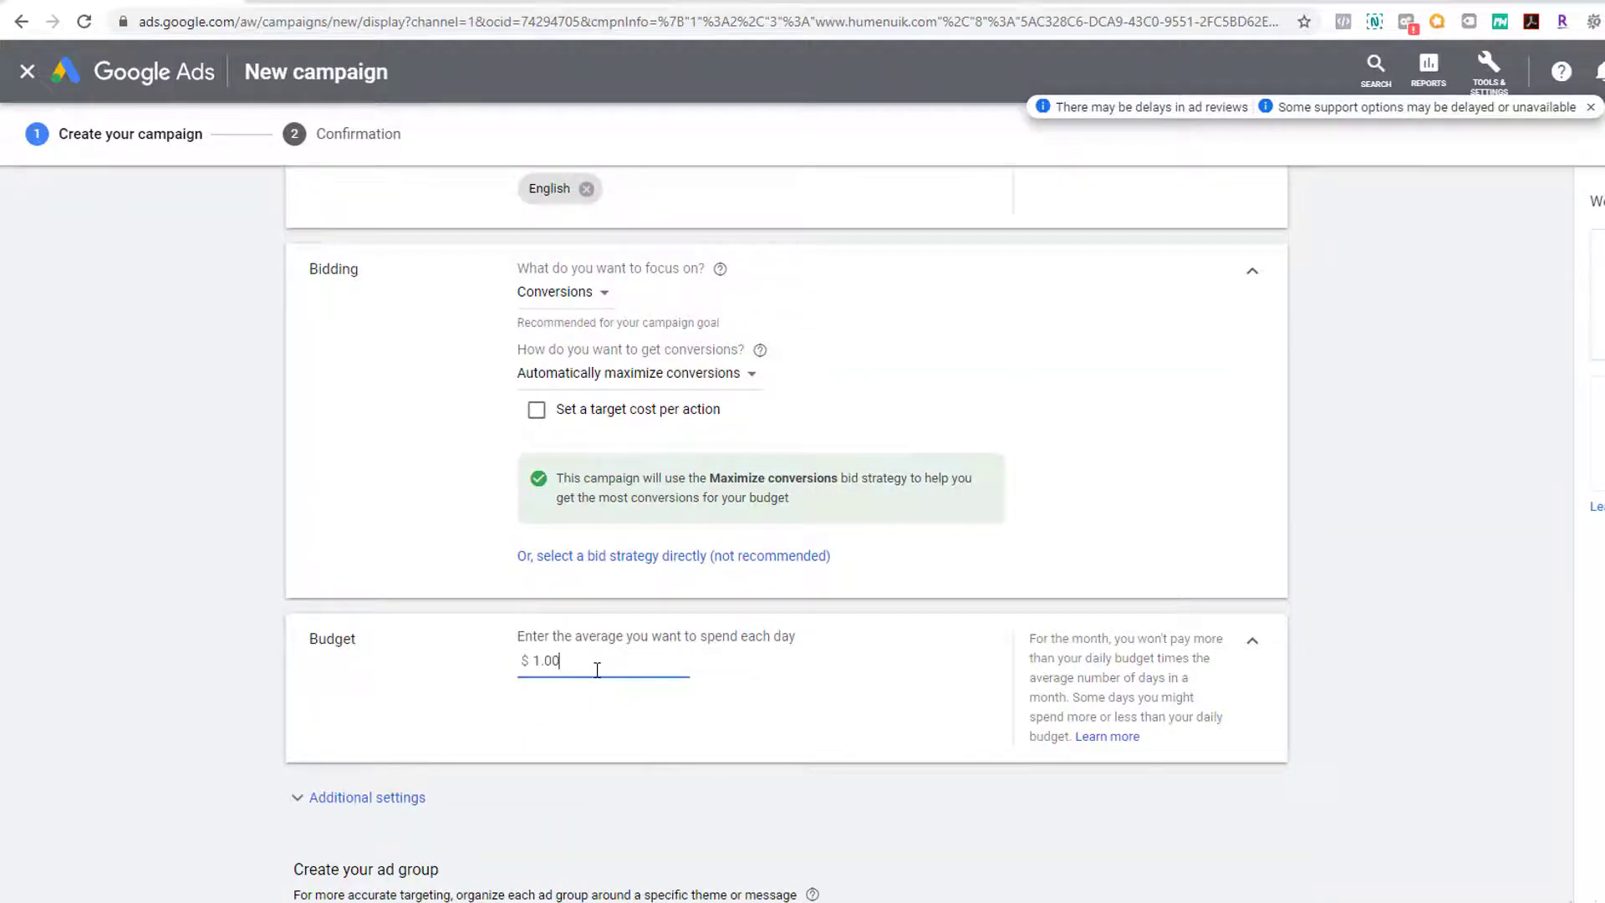
pyautogui.click(208, 847)
# - Search the audiences for "Shopify" and target orbelo services, dropship business information and selling products online
pyautogui.scroll(-9, 218, 857)
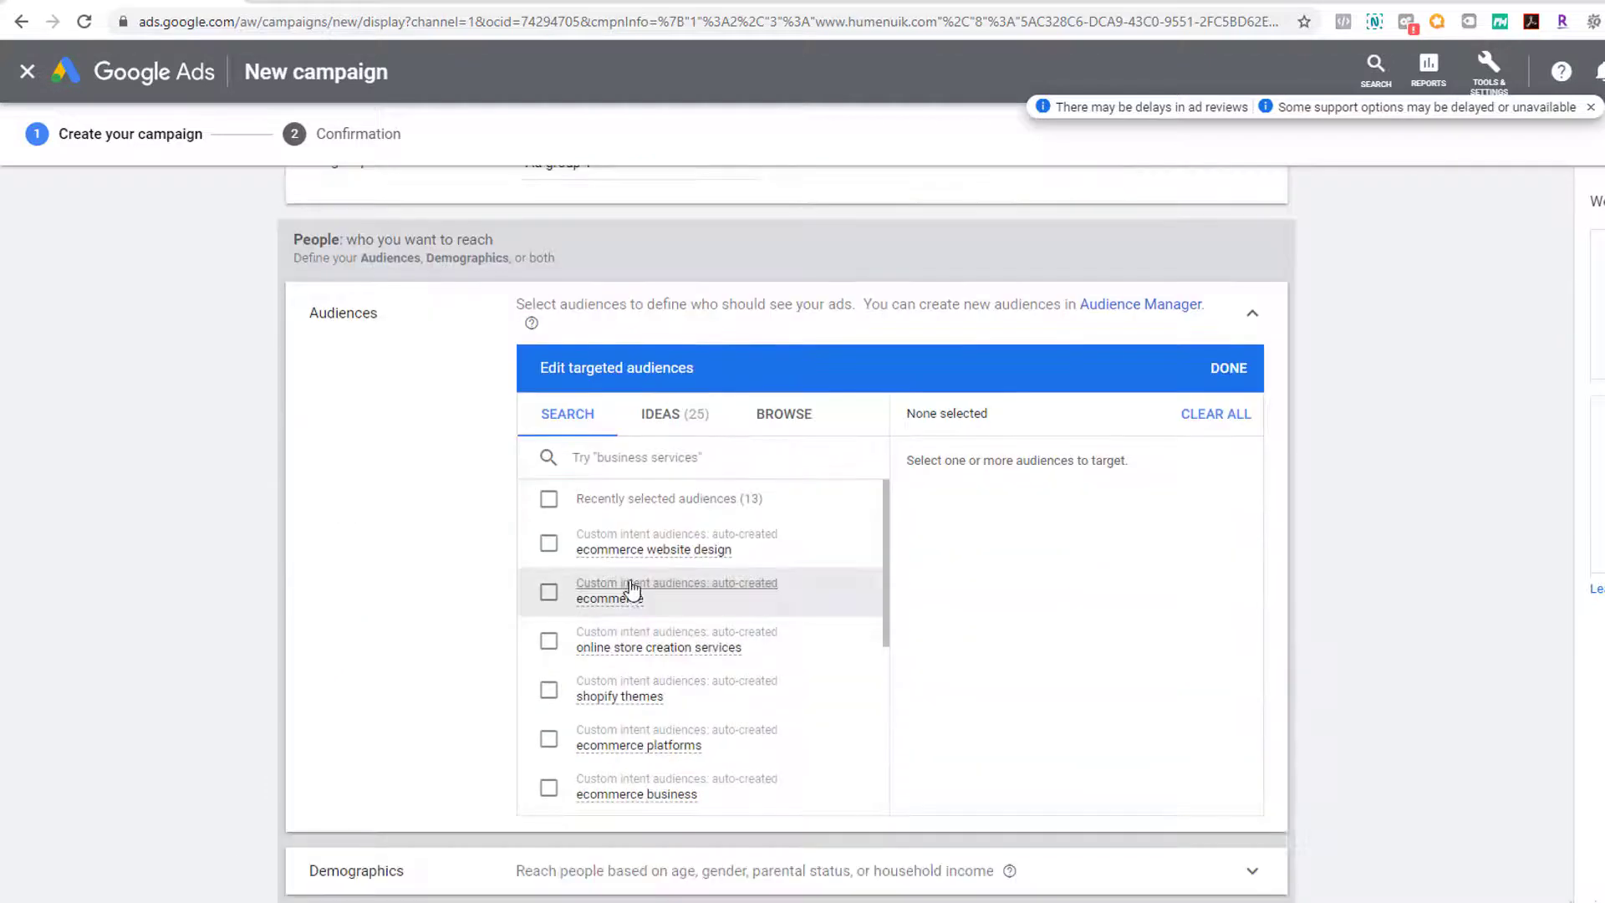
pyautogui.click(639, 462)
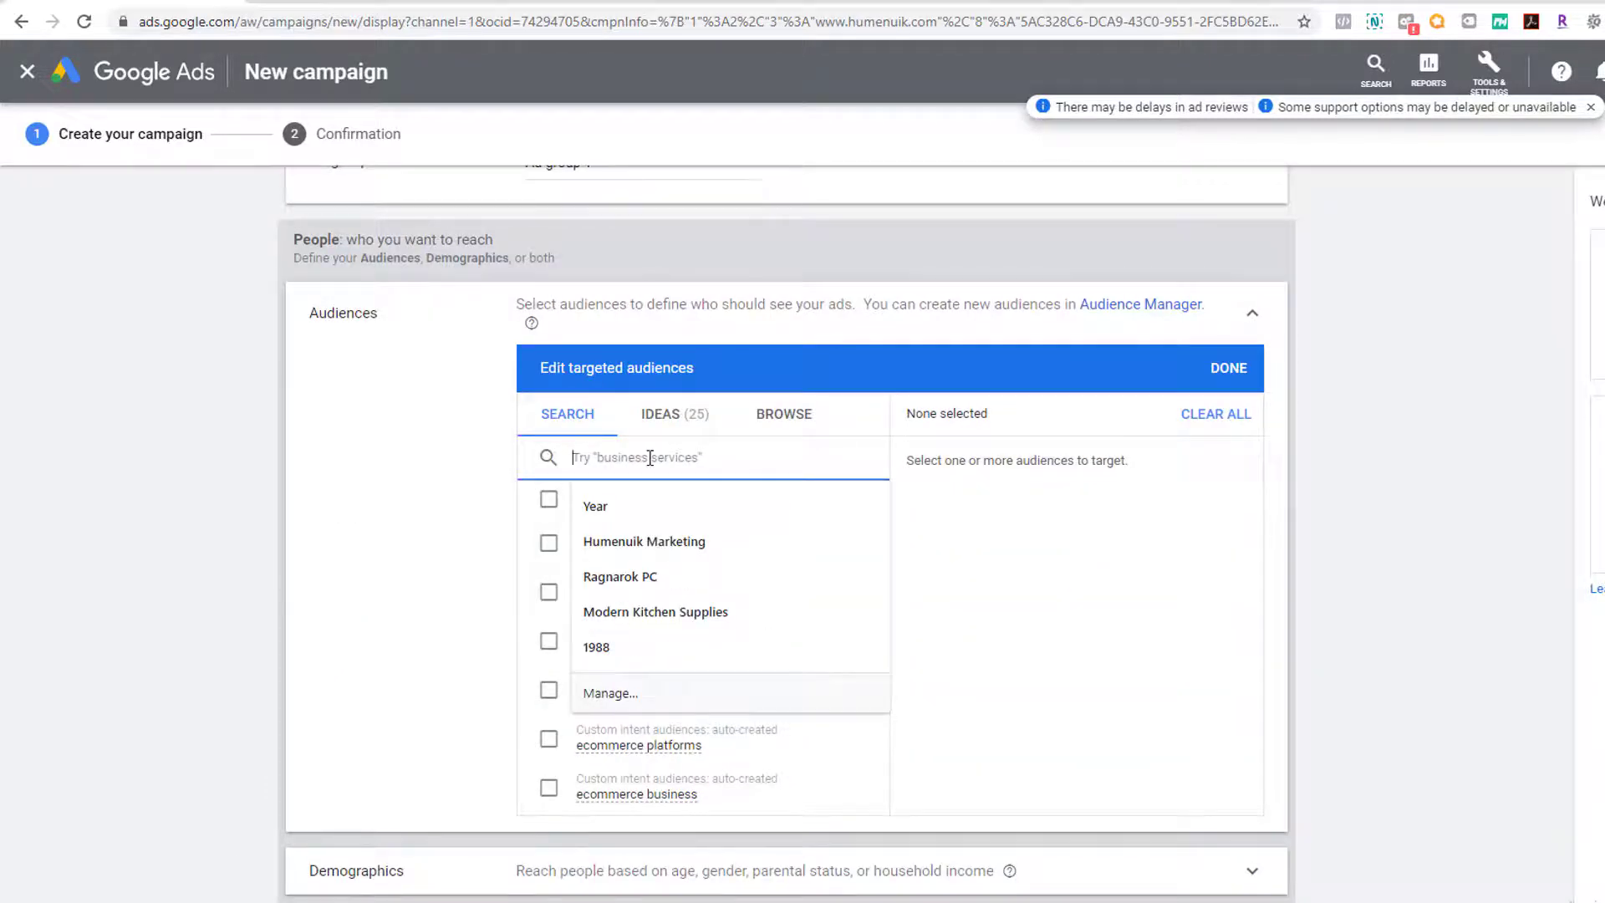
pyautogui.scroll(3, 643, 461)
pyautogui.scroll(-3, 642, 466)
pyautogui.write('Shopify')
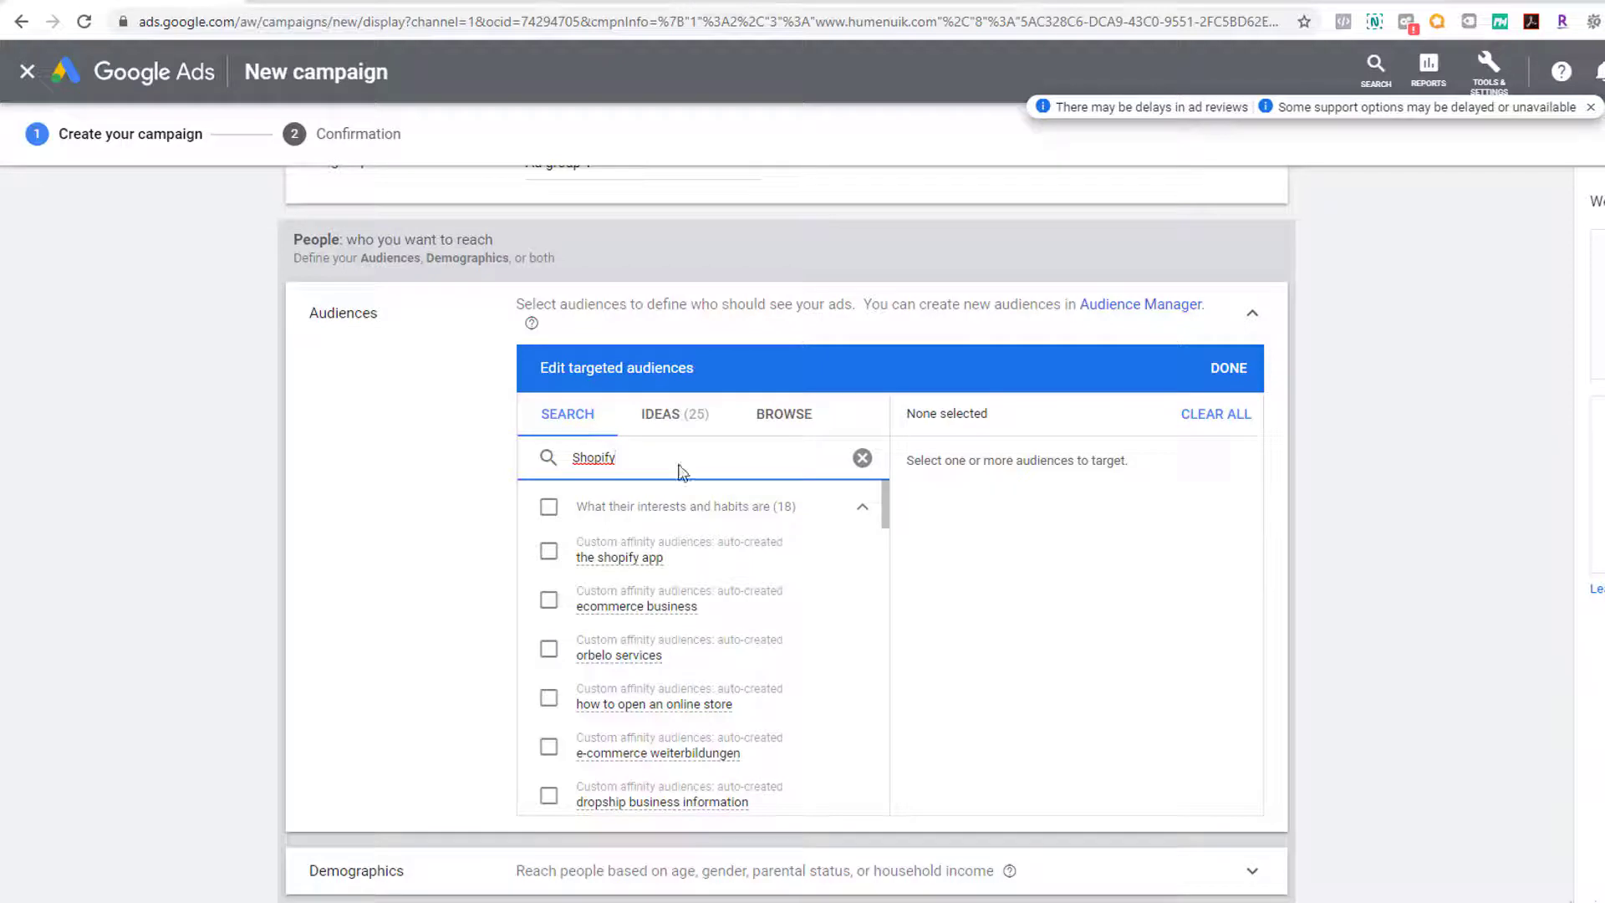
pyautogui.click(548, 649)
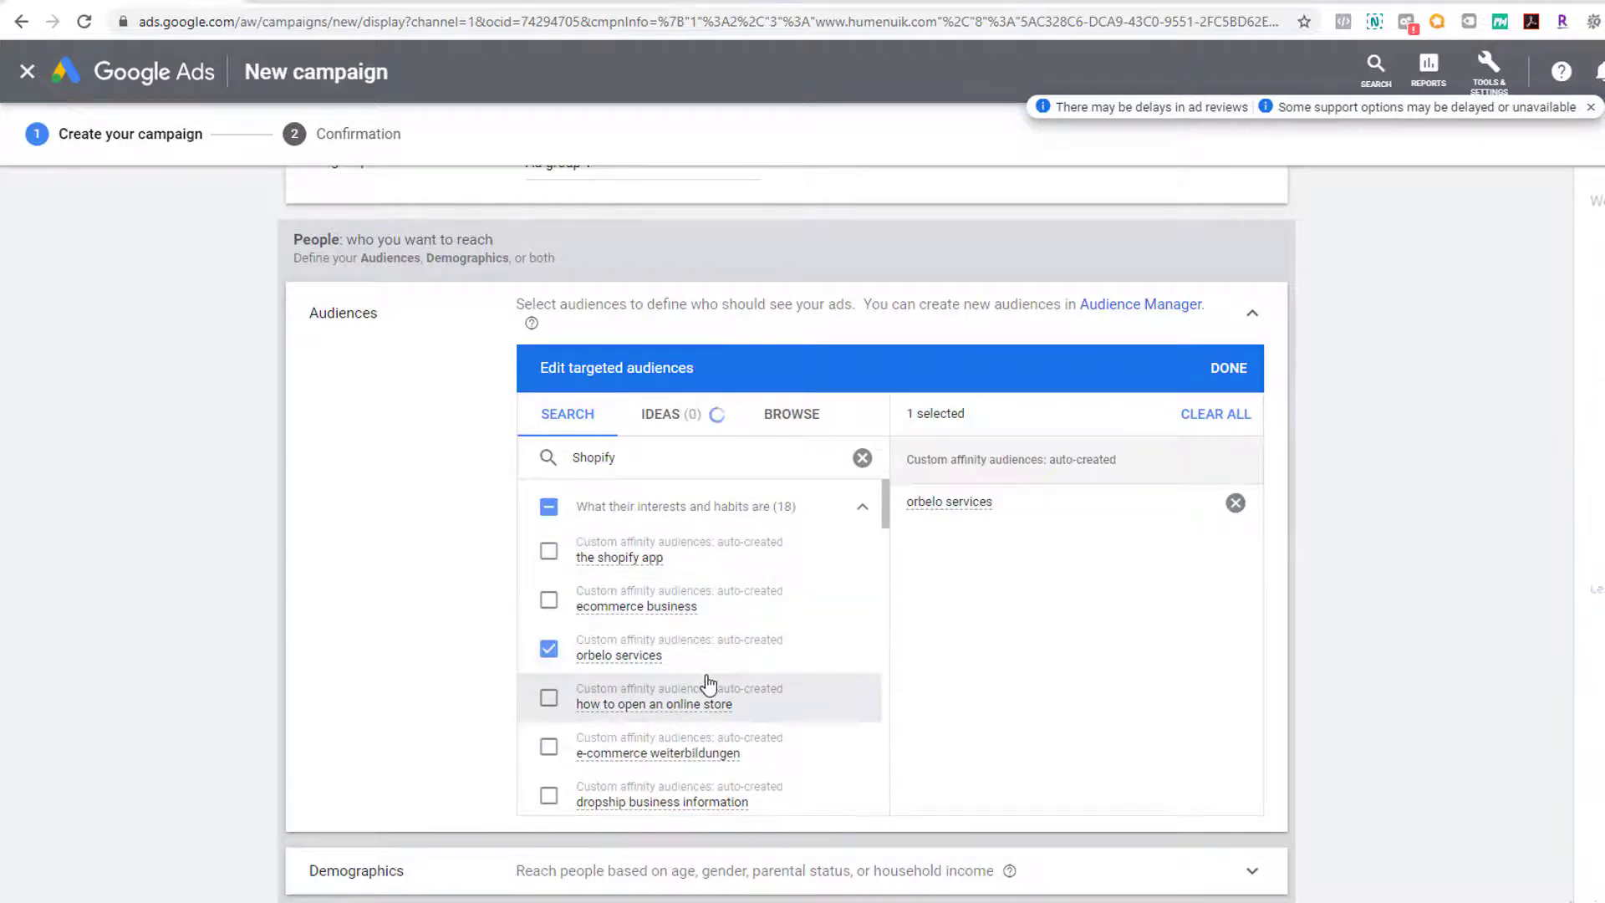
pyautogui.scroll(-2, 706, 683)
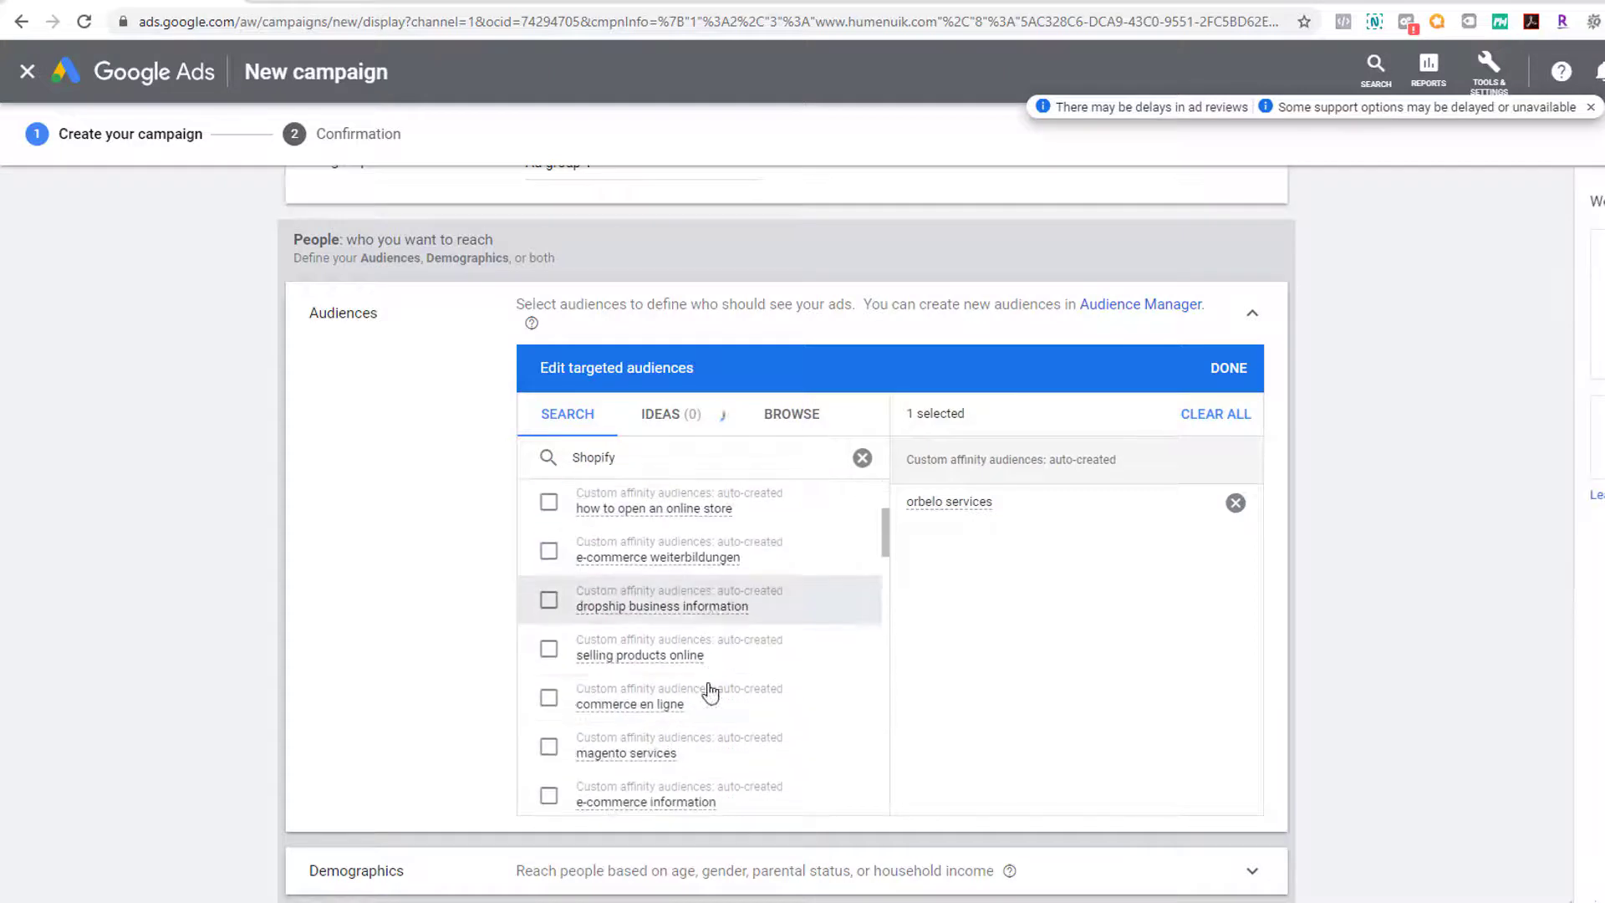
pyautogui.click(548, 610)
pyautogui.click(549, 653)
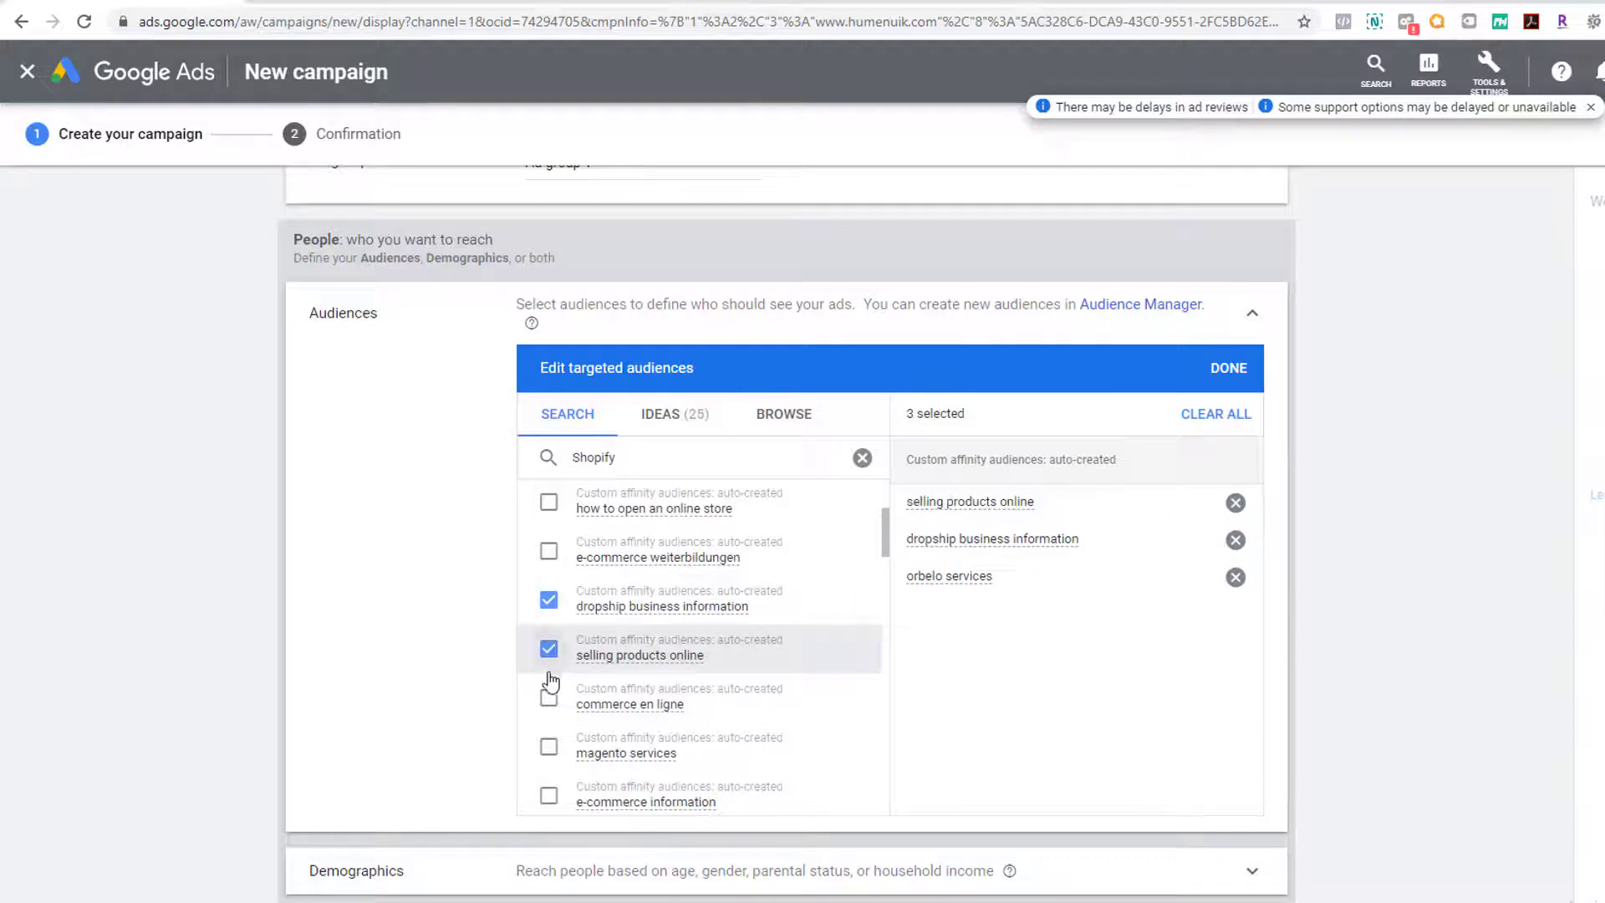
# - Set the ad group's targeting expansion to Off
pyautogui.scroll(-7, 476, 716)
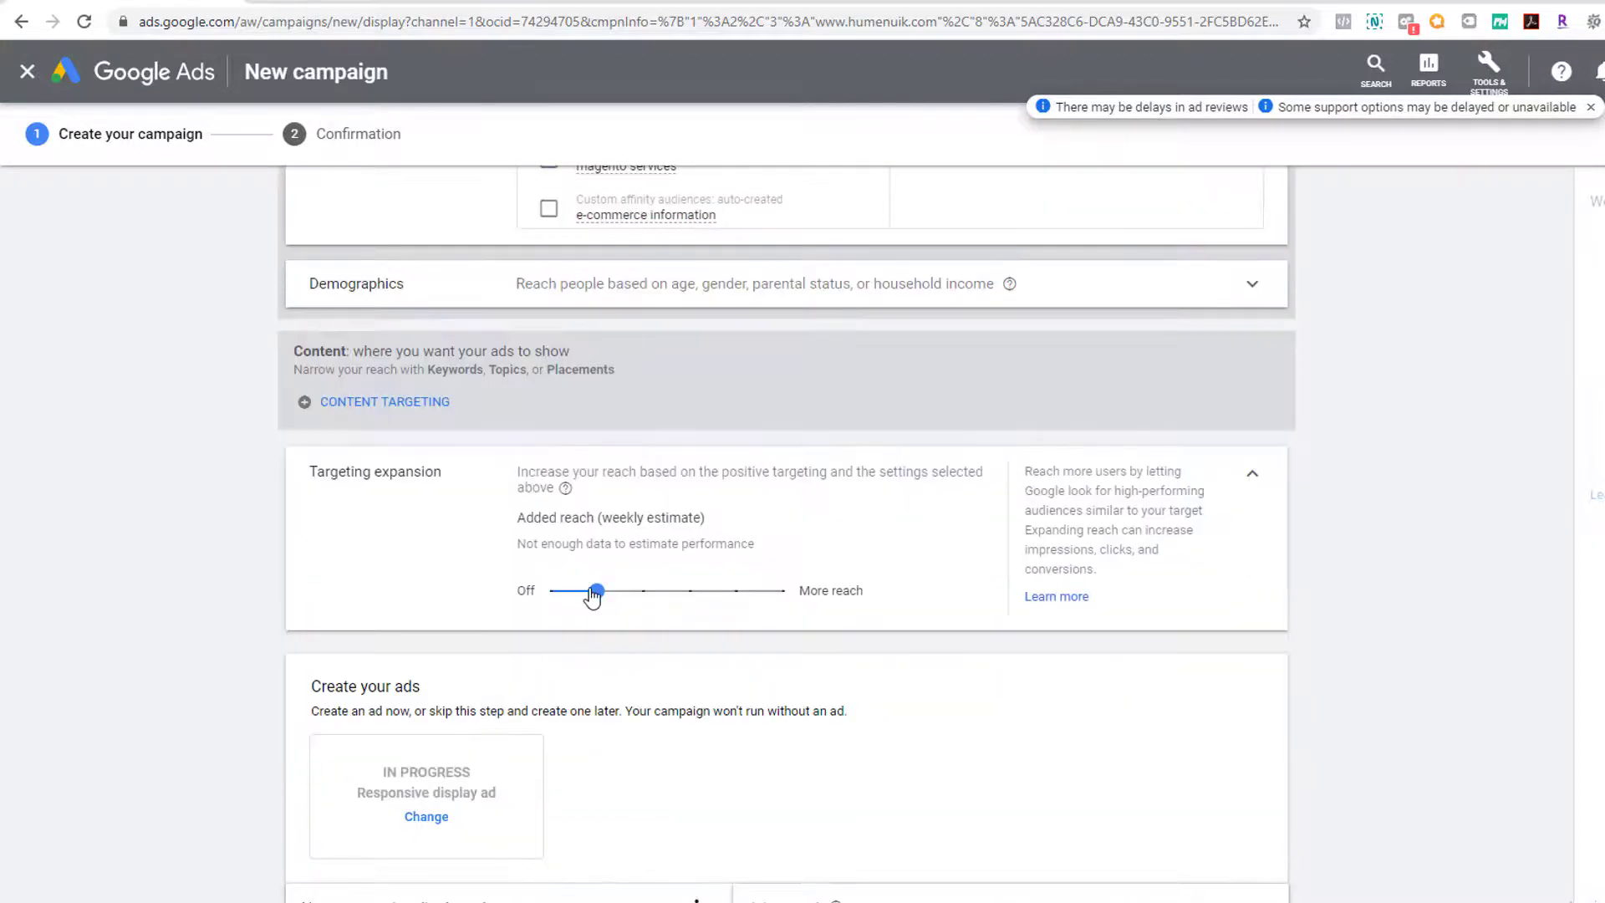
pyautogui.moveTo(596, 591); pyautogui.dragTo(549, 591)
# - Add the dark banner picture from the scanned website as an ad image in landscape and square crops
pyautogui.scroll(-6, 380, 693)
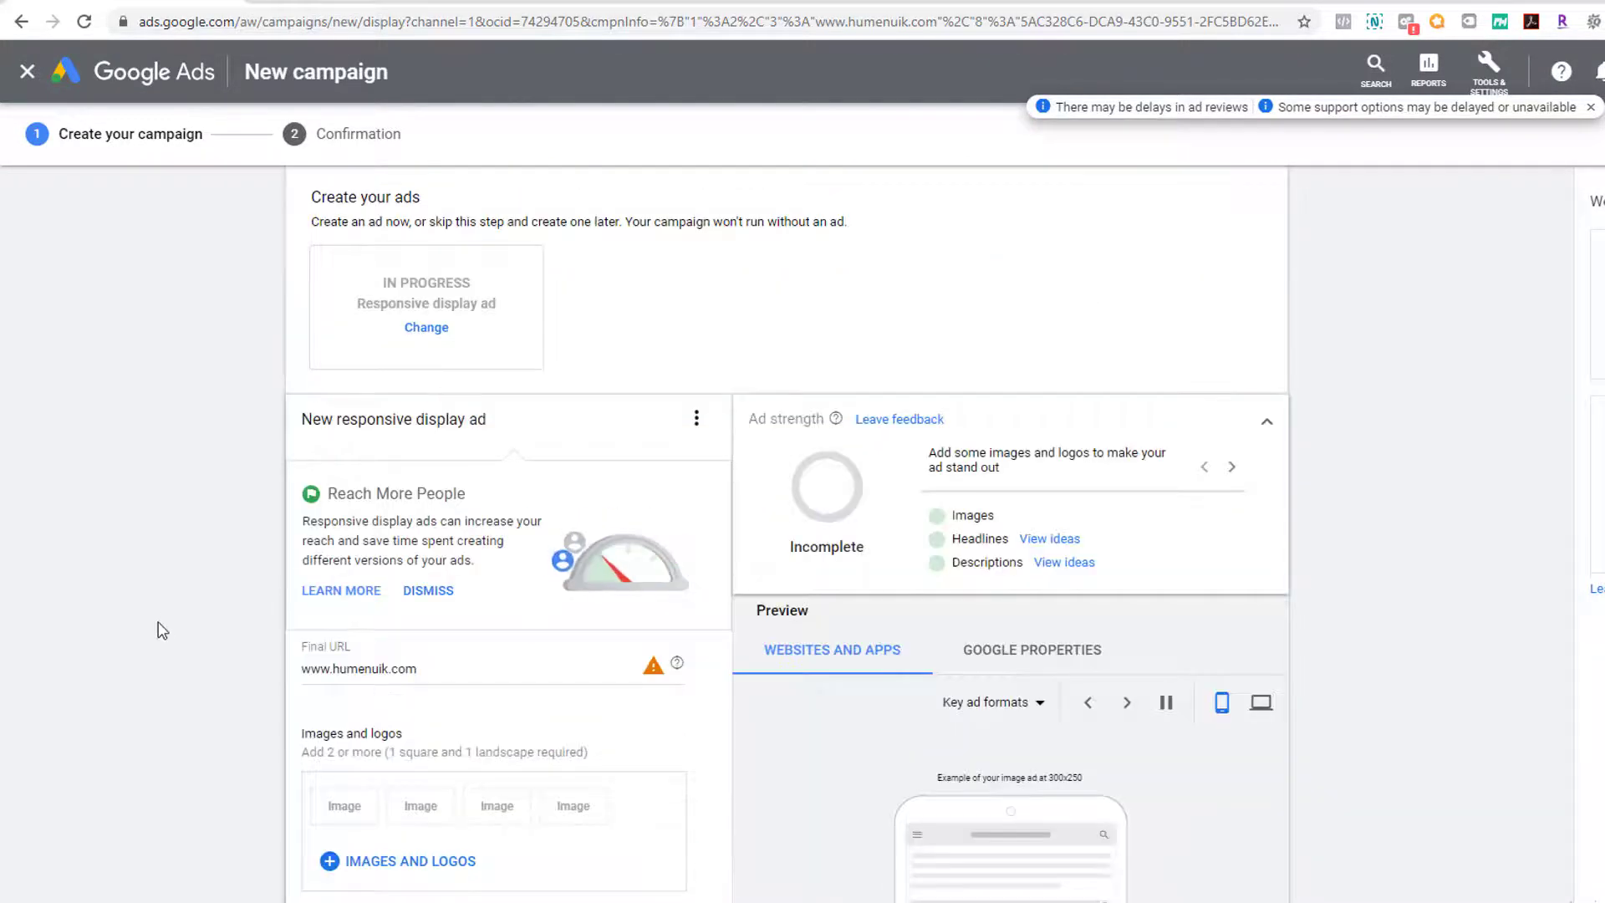
pyautogui.scroll(-2, 161, 631)
pyautogui.click(393, 664)
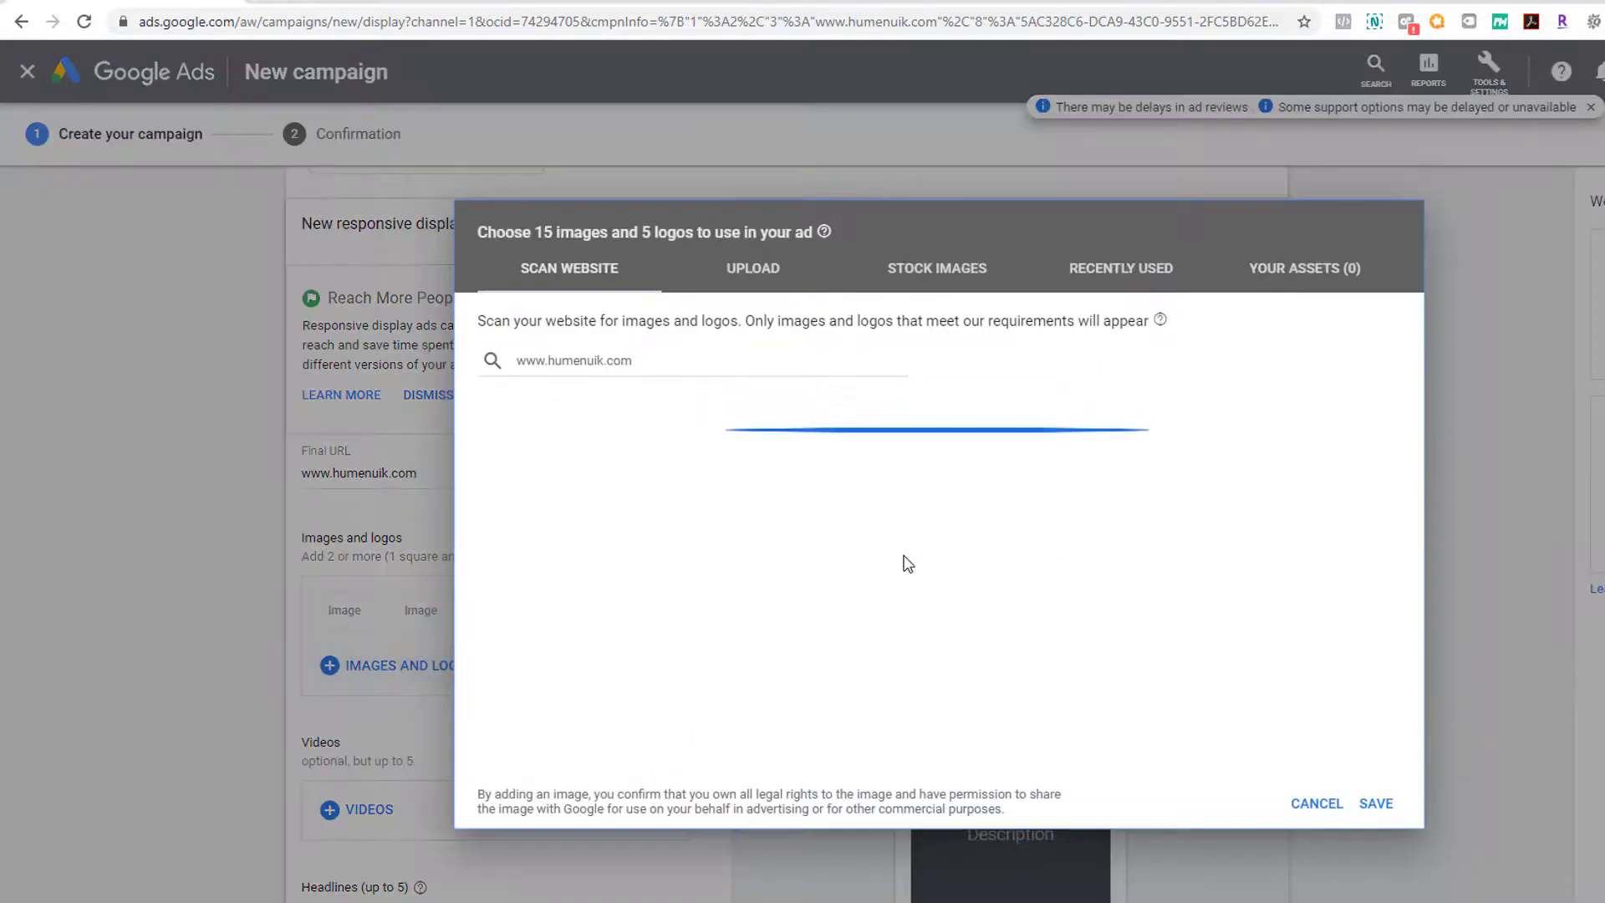
pyautogui.click(865, 568)
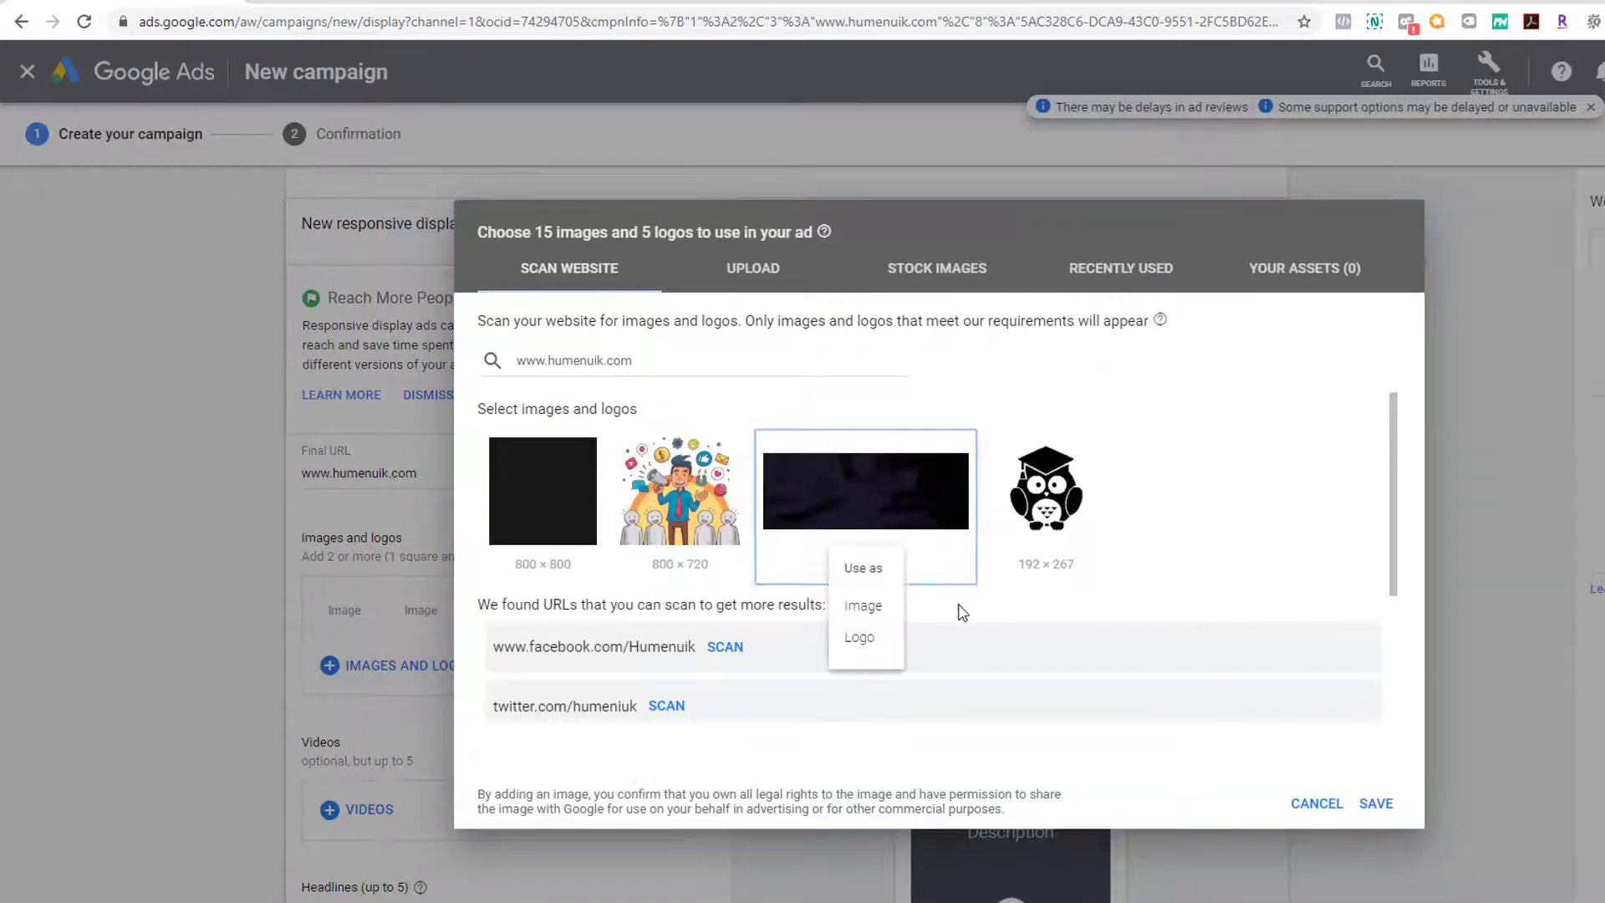
pyautogui.click(873, 608)
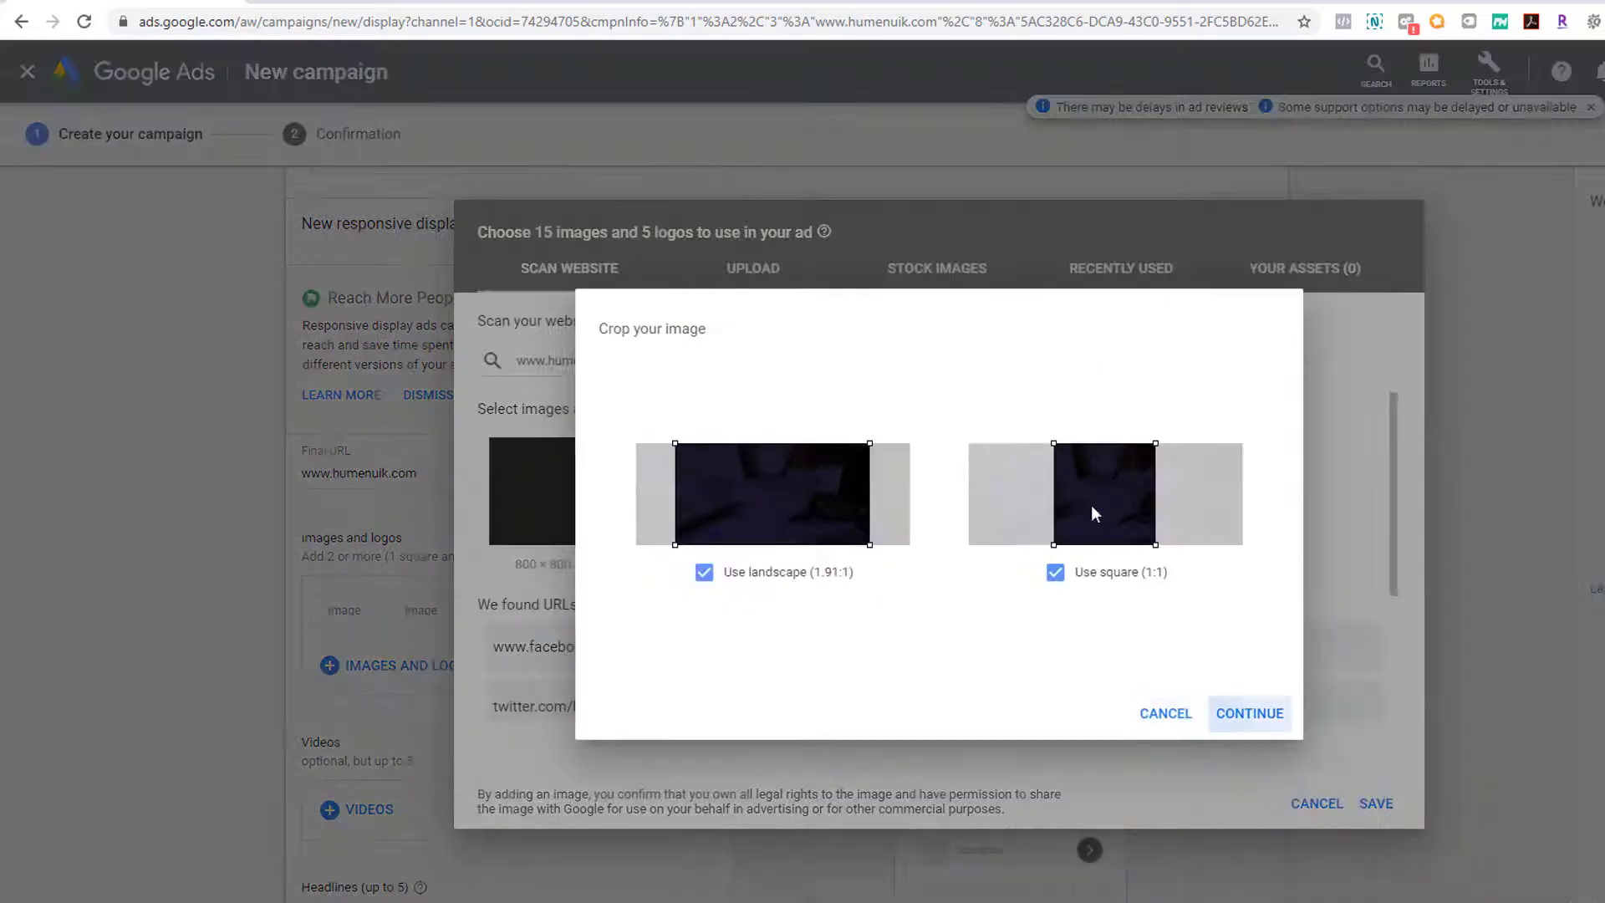
pyautogui.click(1249, 713)
# - Add the owl picture from the scanned website as a 1:1 logo and save the selected images and logos
pyautogui.click(1036, 565)
pyautogui.click(1064, 640)
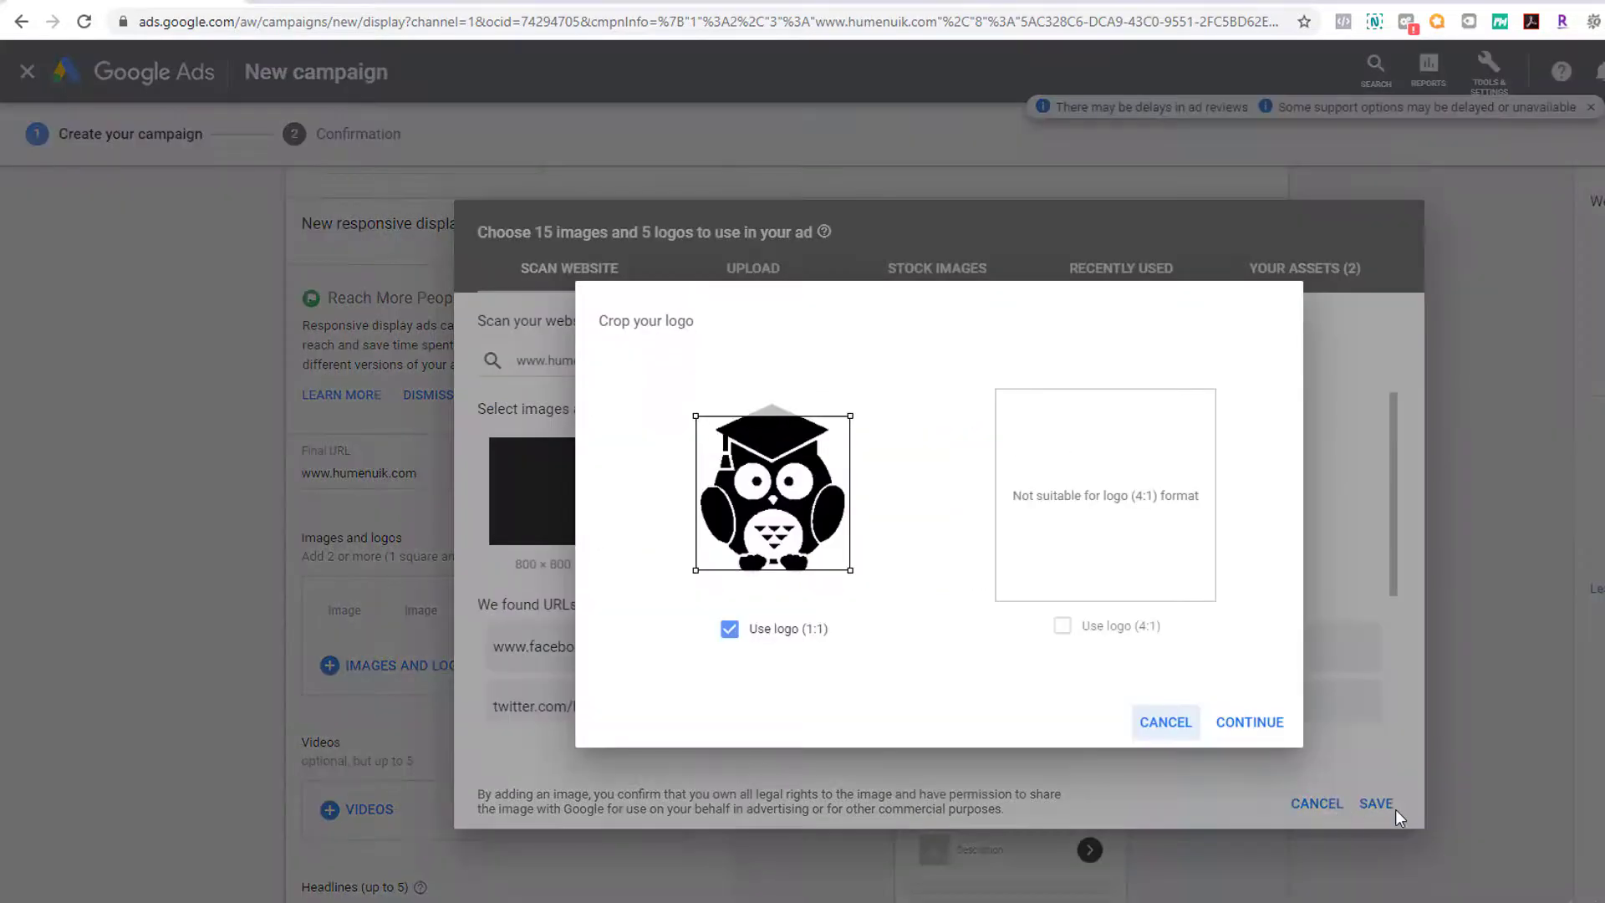
pyautogui.click(1249, 722)
pyautogui.click(1375, 803)
pyautogui.moveTo(1379, 805); pyautogui.dragTo(160, 840)
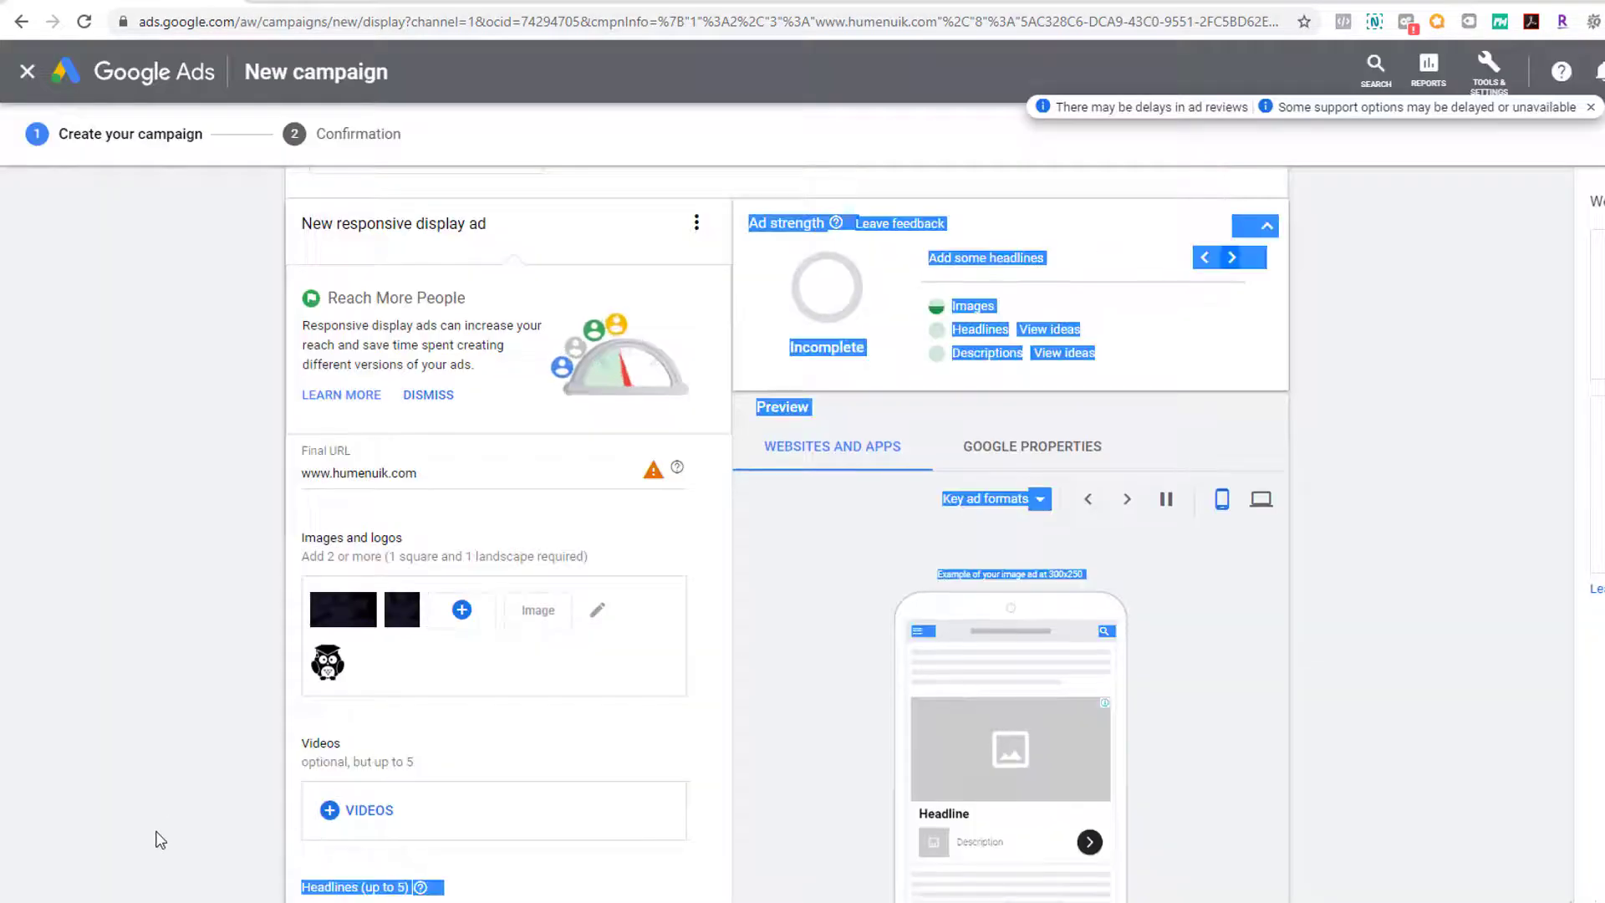
# - Enter "Refresh Your business's look" and "Get a graphic makeover" as the first two headlines of the responsive display ad
pyautogui.scroll(-7, 160, 840)
pyautogui.click(358, 330)
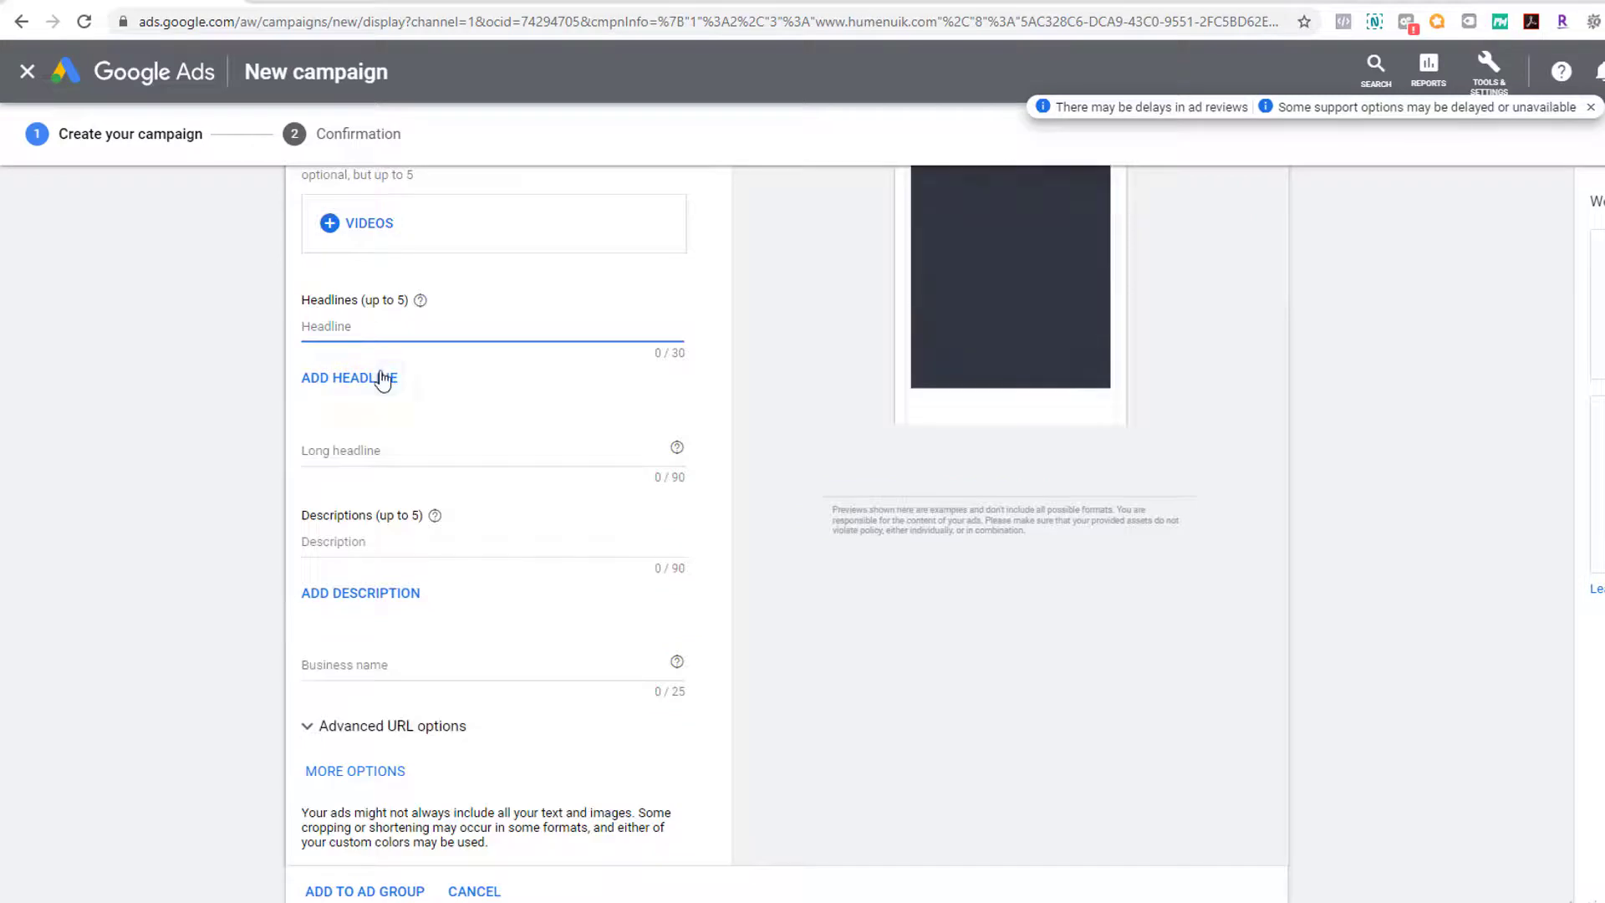
pyautogui.write('Refresh Your busine')
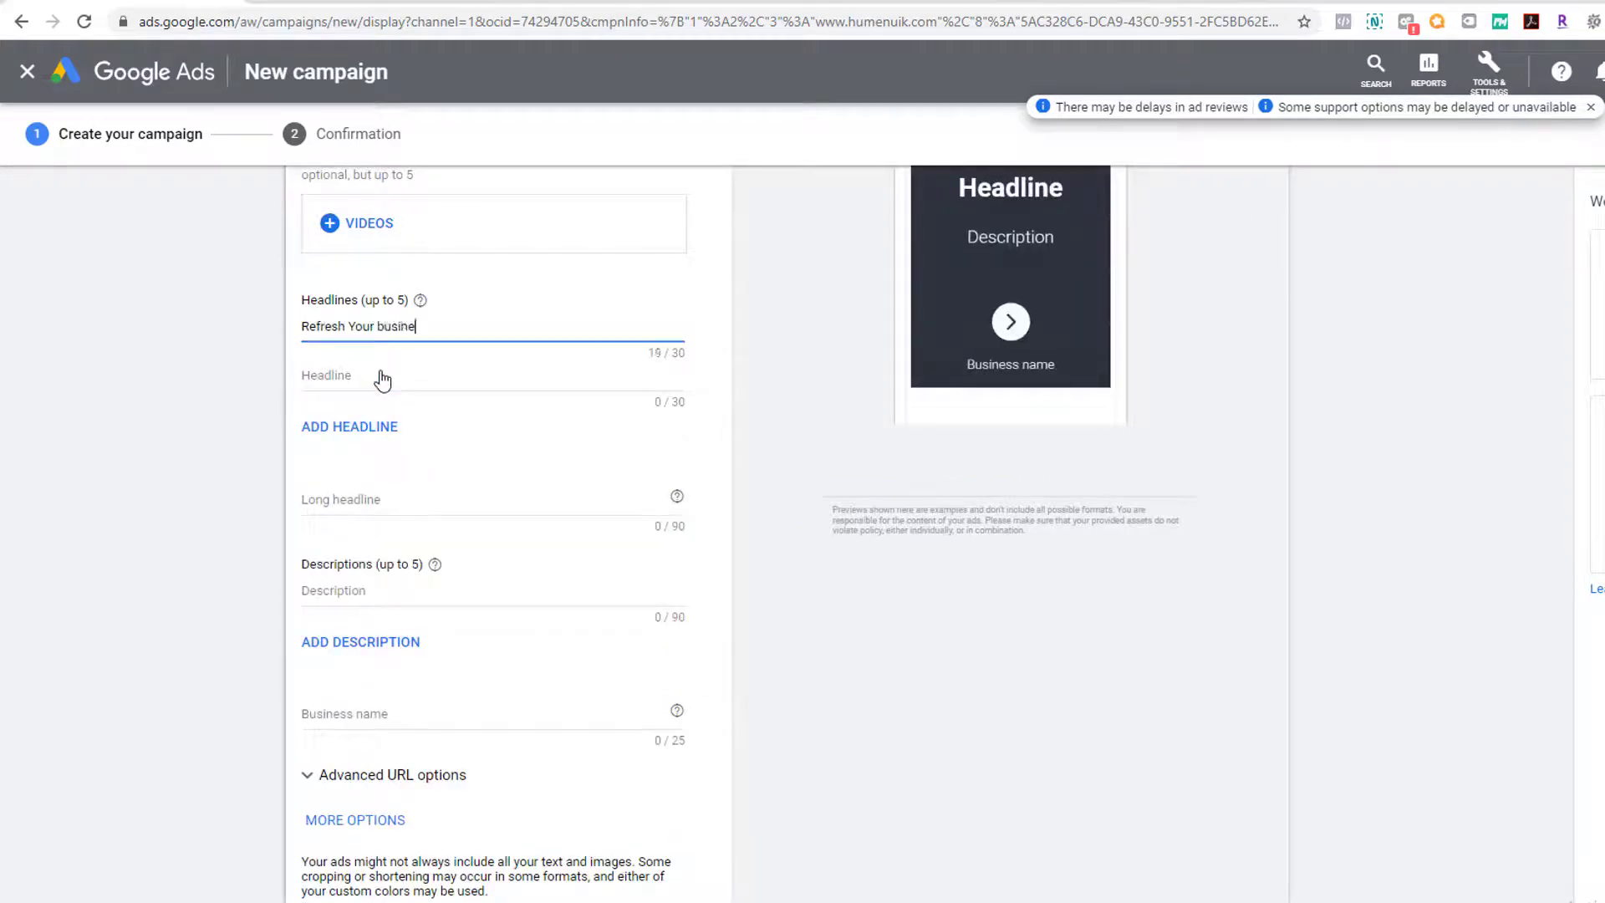
pyautogui.write("ss's look")
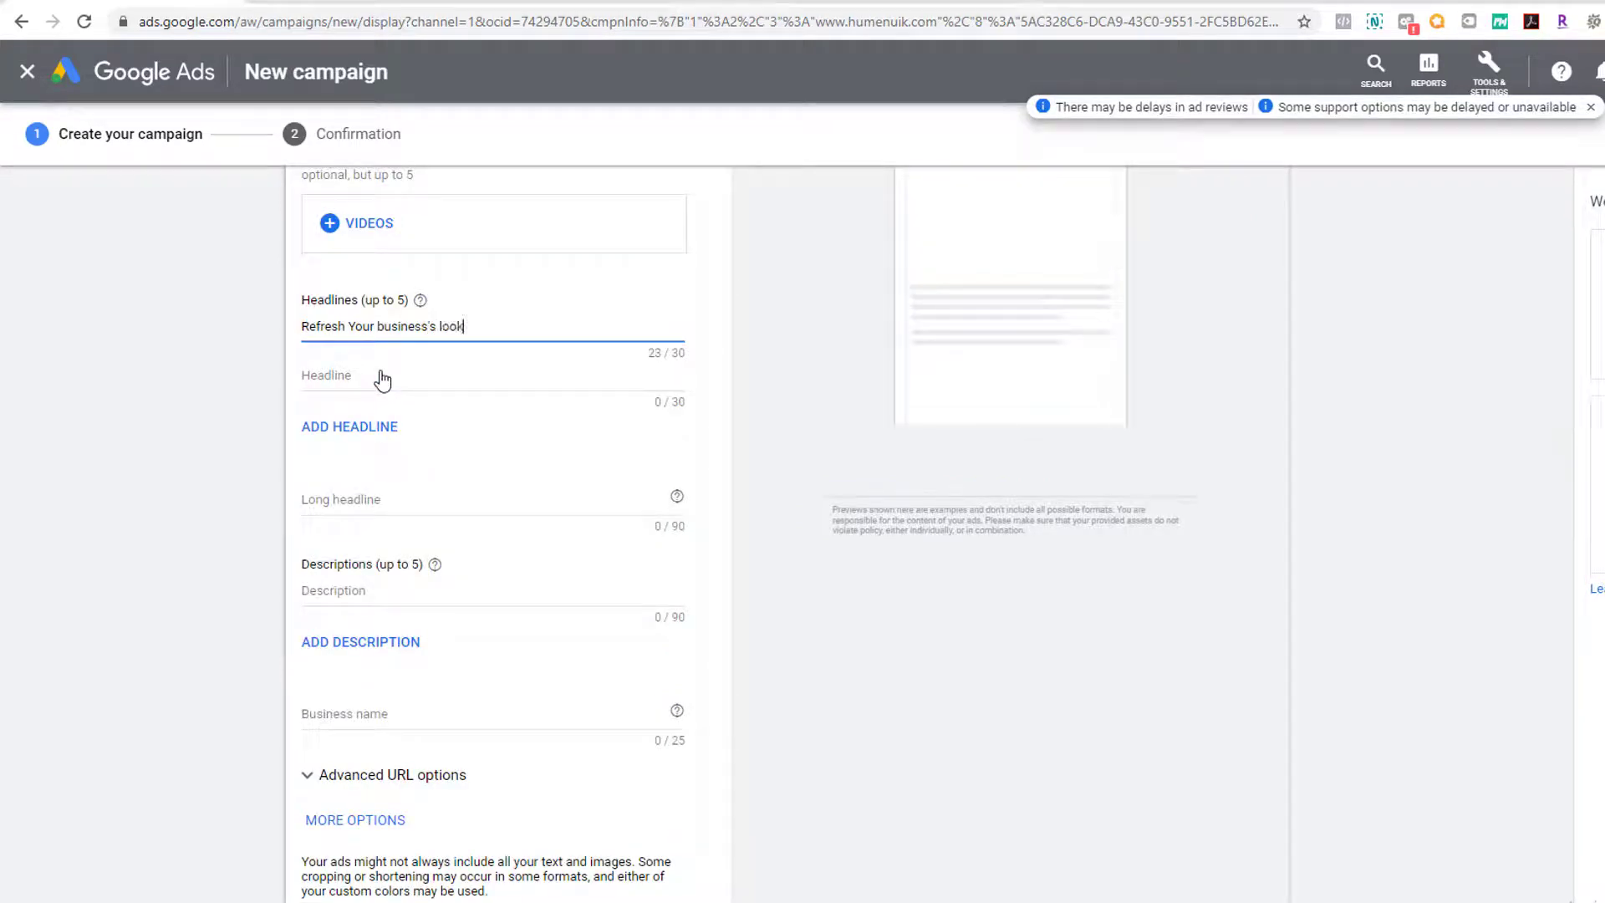
pyautogui.click(382, 380)
pyautogui.write('Get a graphi')
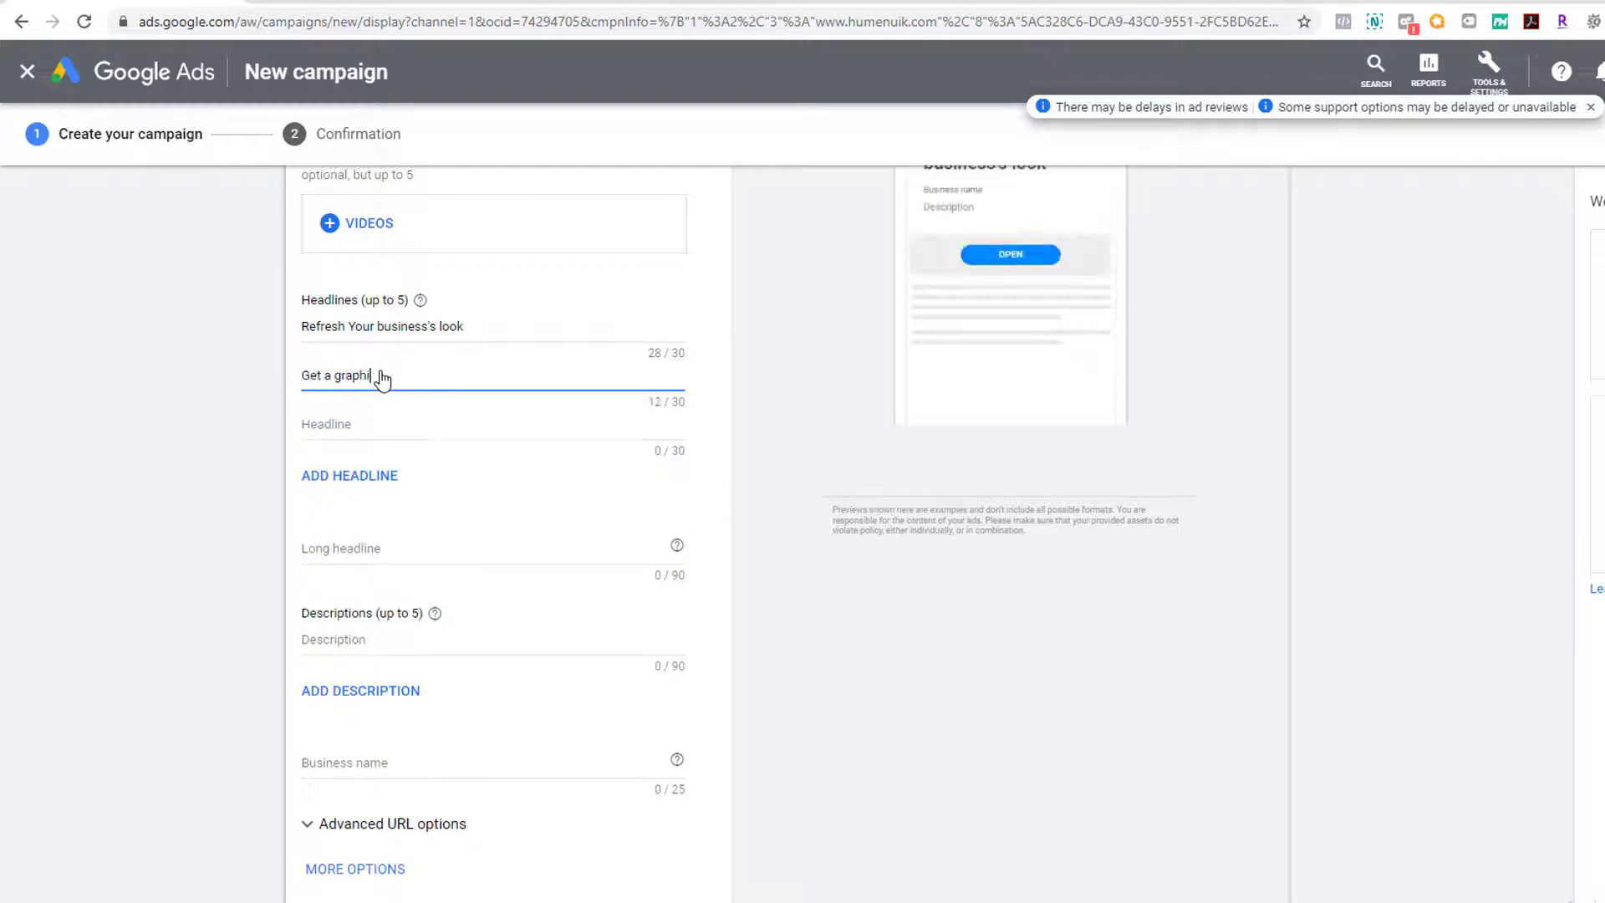
pyautogui.write('c makeover')
# - Enter "Beautifully Designed Videos" as the third headline
pyautogui.press('Tab')
pyautogui.write('Bea')
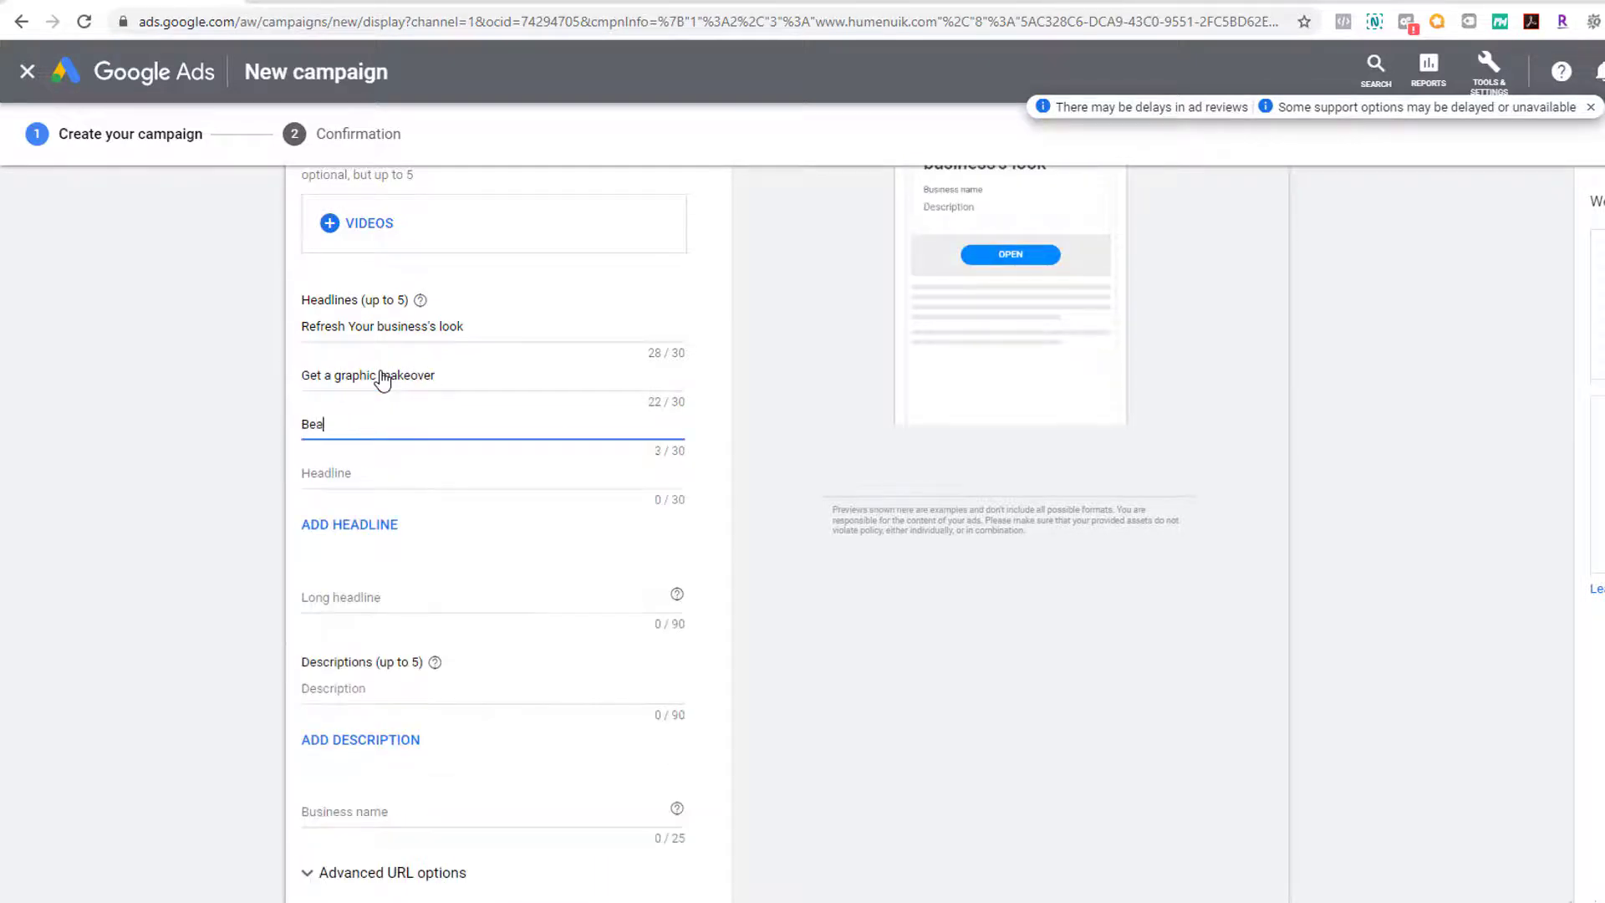
pyautogui.write('utifuly!')
pyautogui.write('ly Designed ')
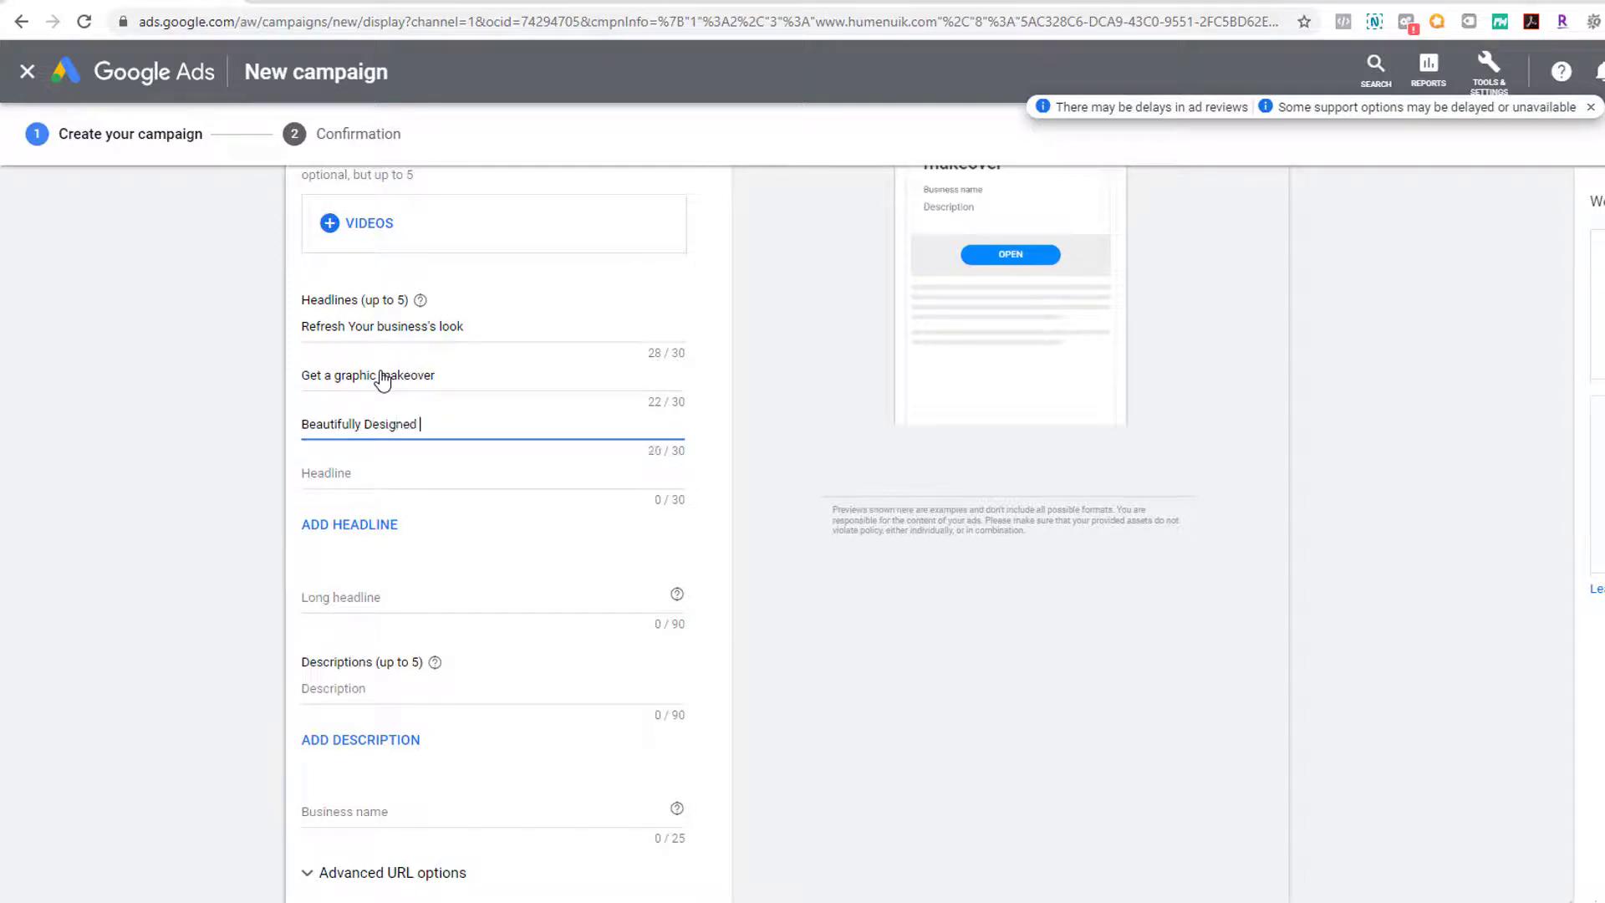
pyautogui.write('Videos')
# - Set the long headline to "Graphics that will make your business stand out, but you don't need to blow your budget"
pyautogui.press('Tab')
pyautogui.press('Tab')
pyautogui.press('Tab')
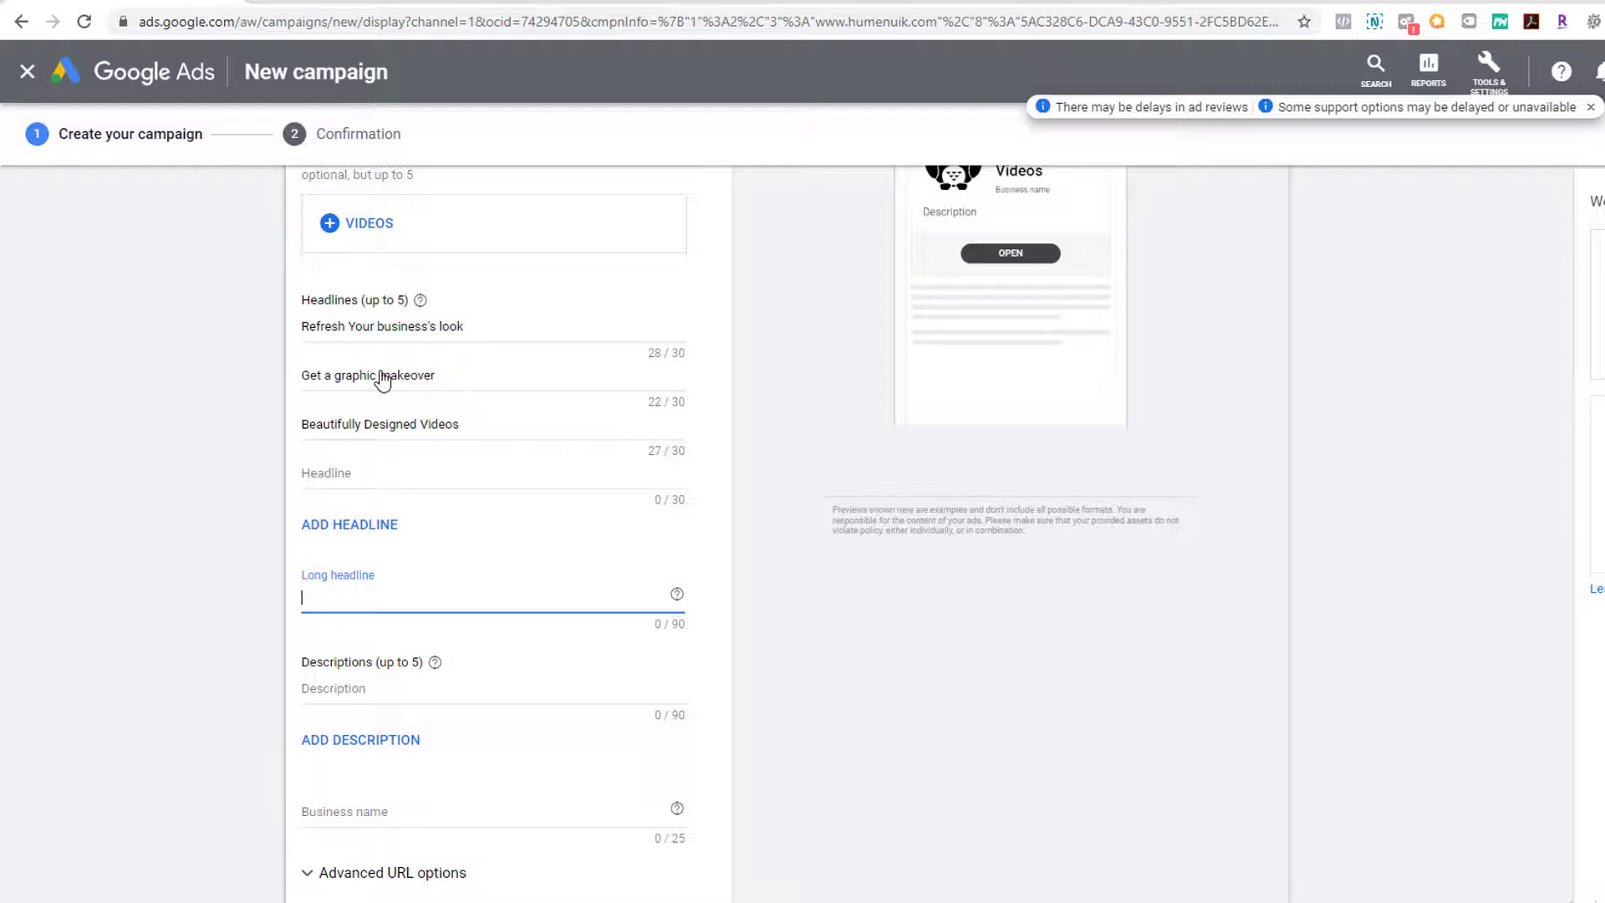
pyautogui.write('Graphics that will make your business t')
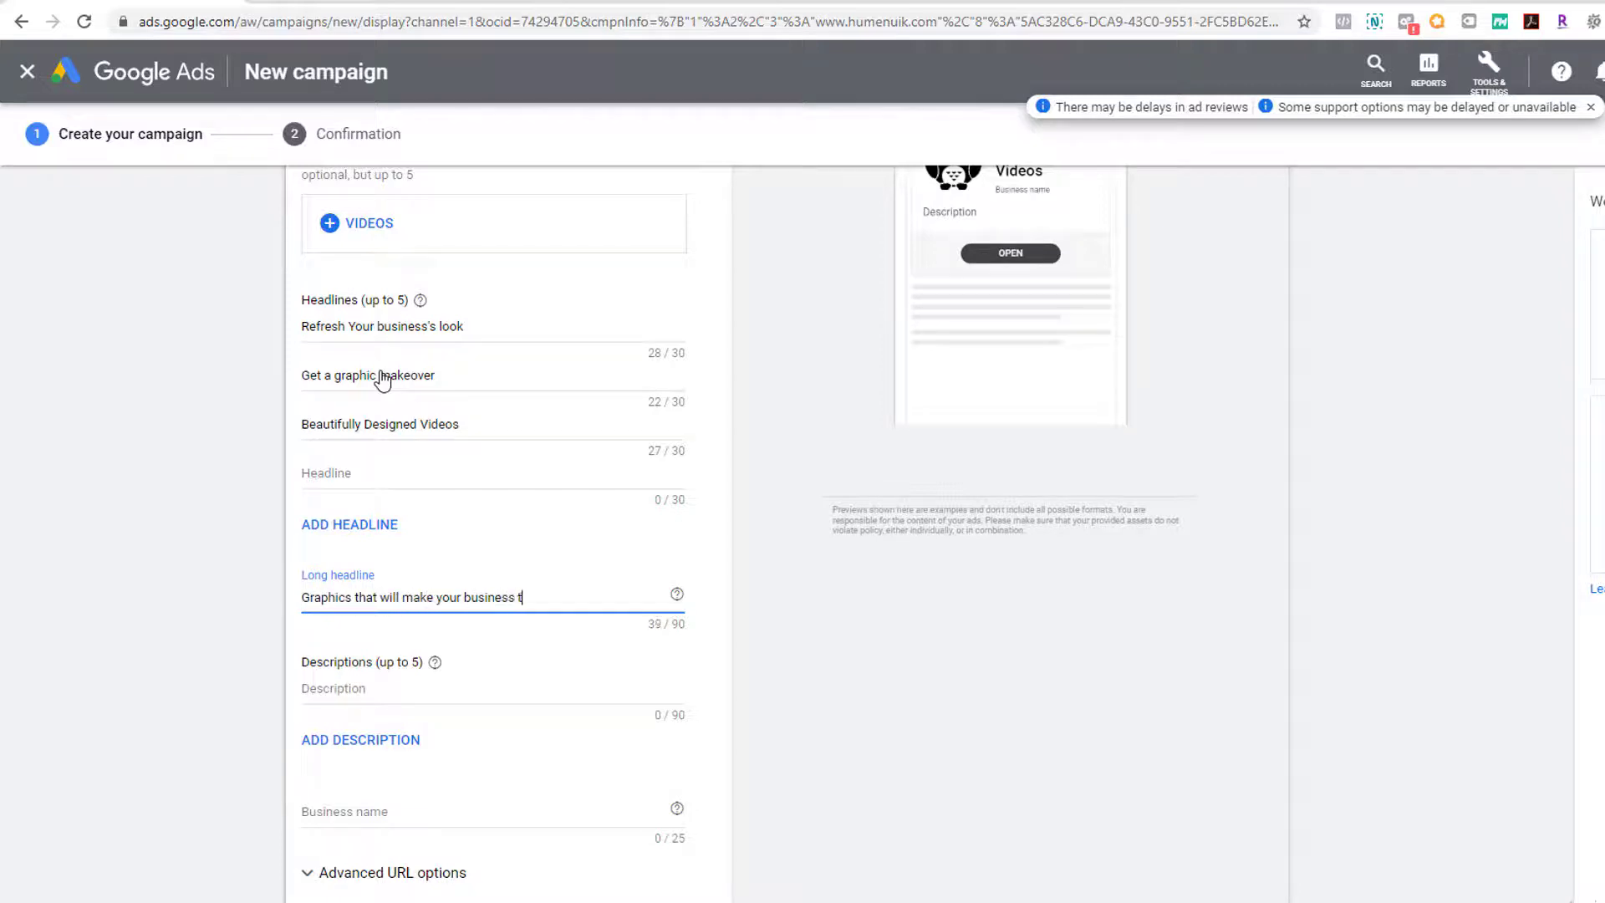
pyautogui.write('h')
pyautogui.press('BackSpace')
pyautogui.press('BackSpace')
pyautogui.write("stand out, but you don't need to blow your")
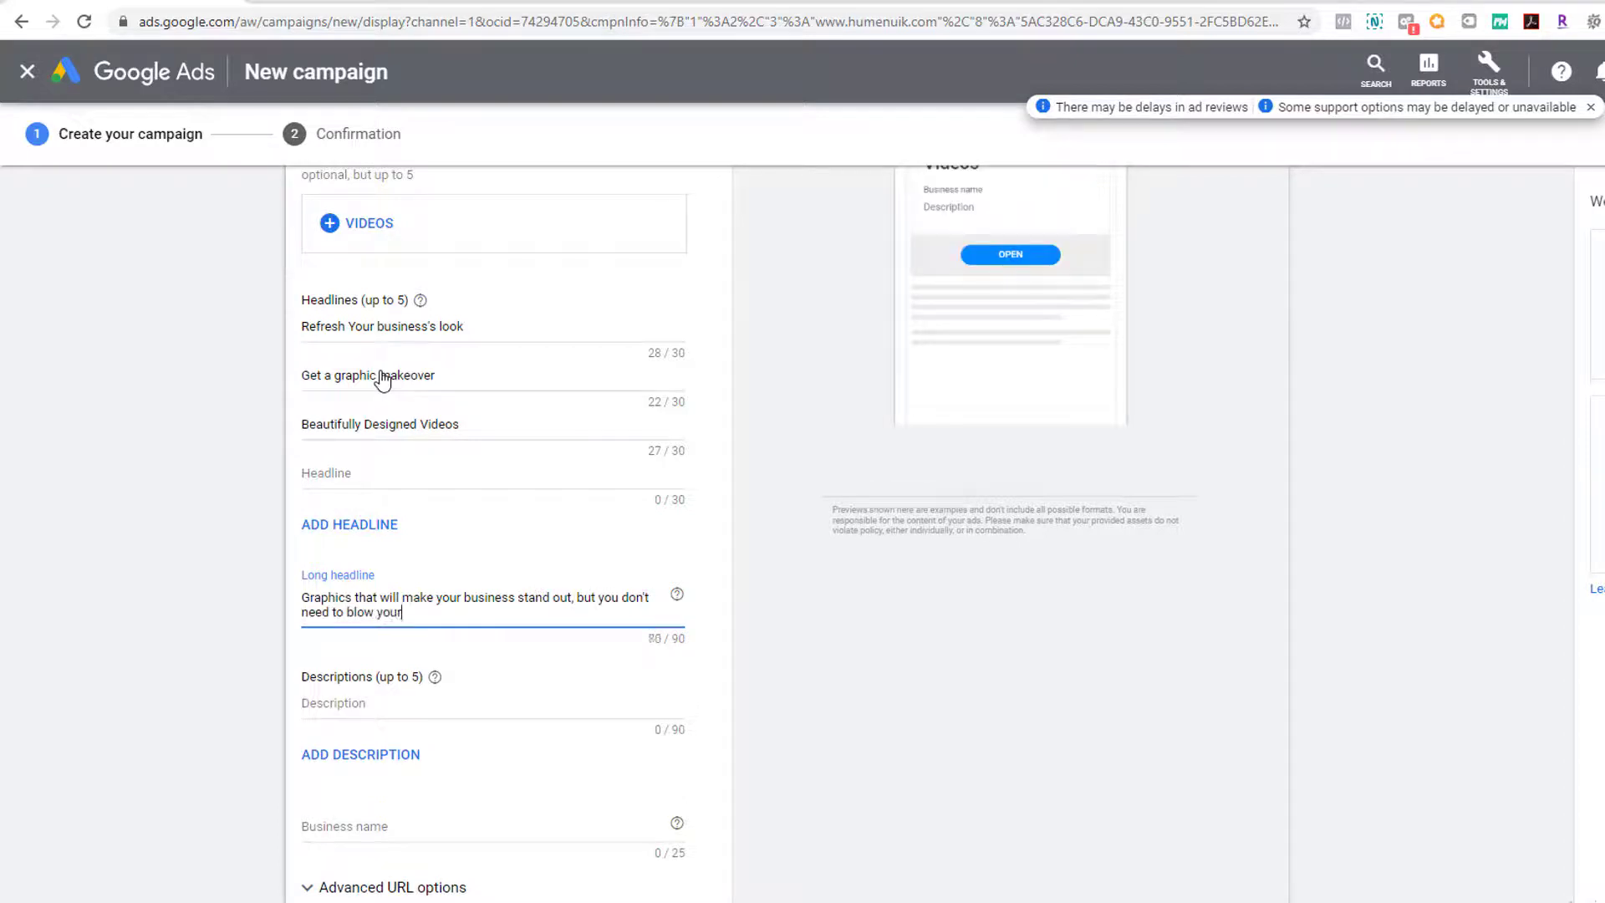
pyautogui.write(' grt')
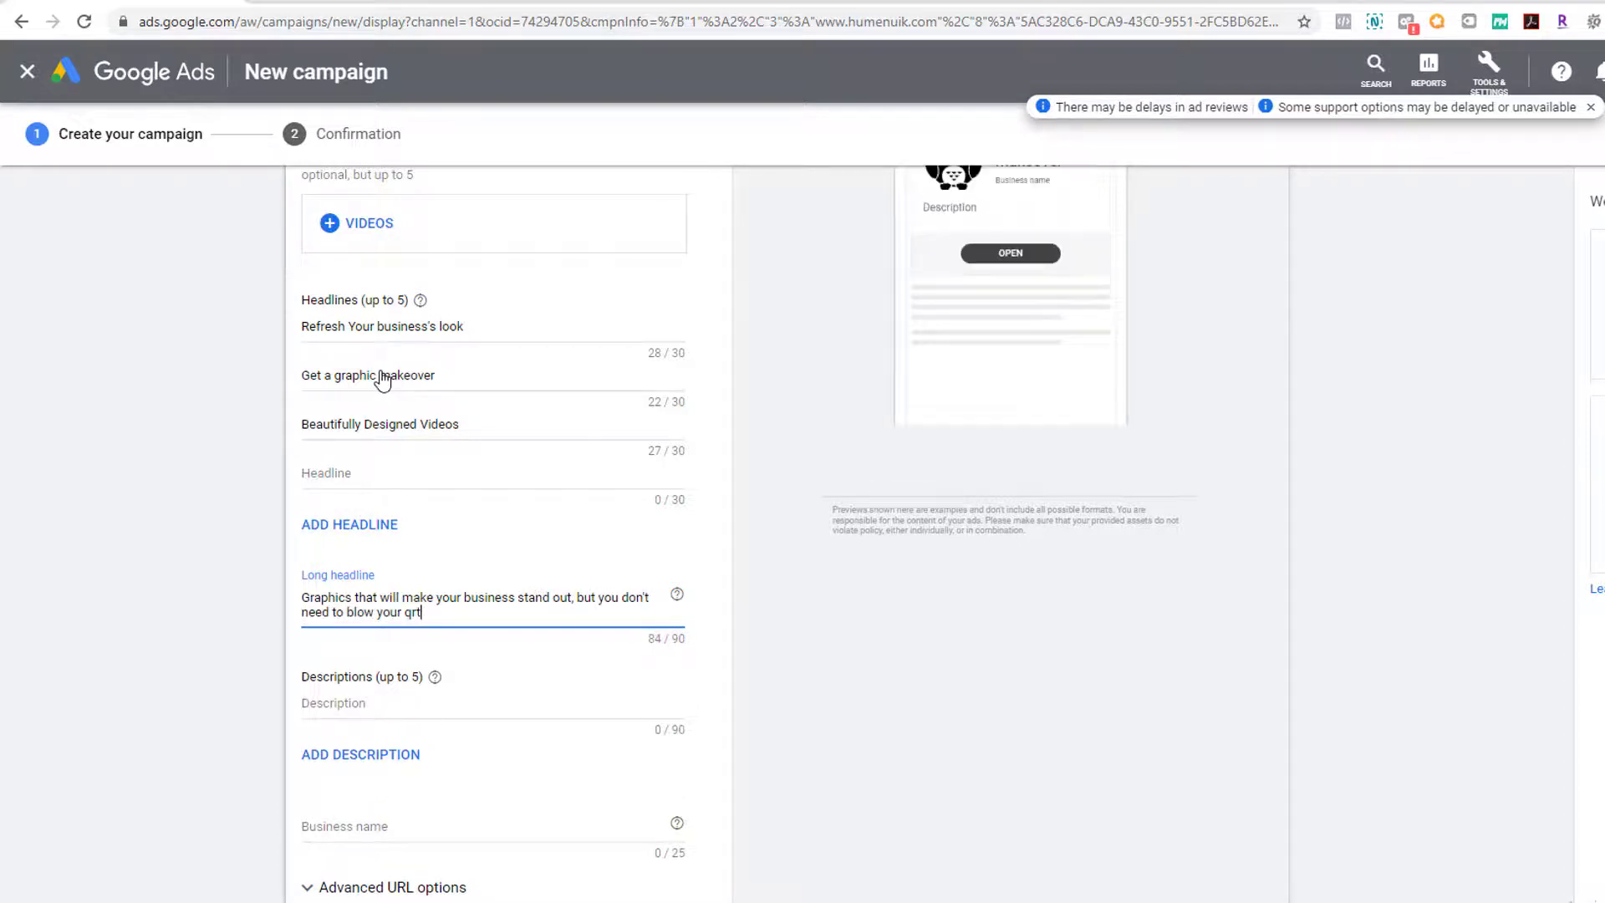
pyautogui.write(' Budget')
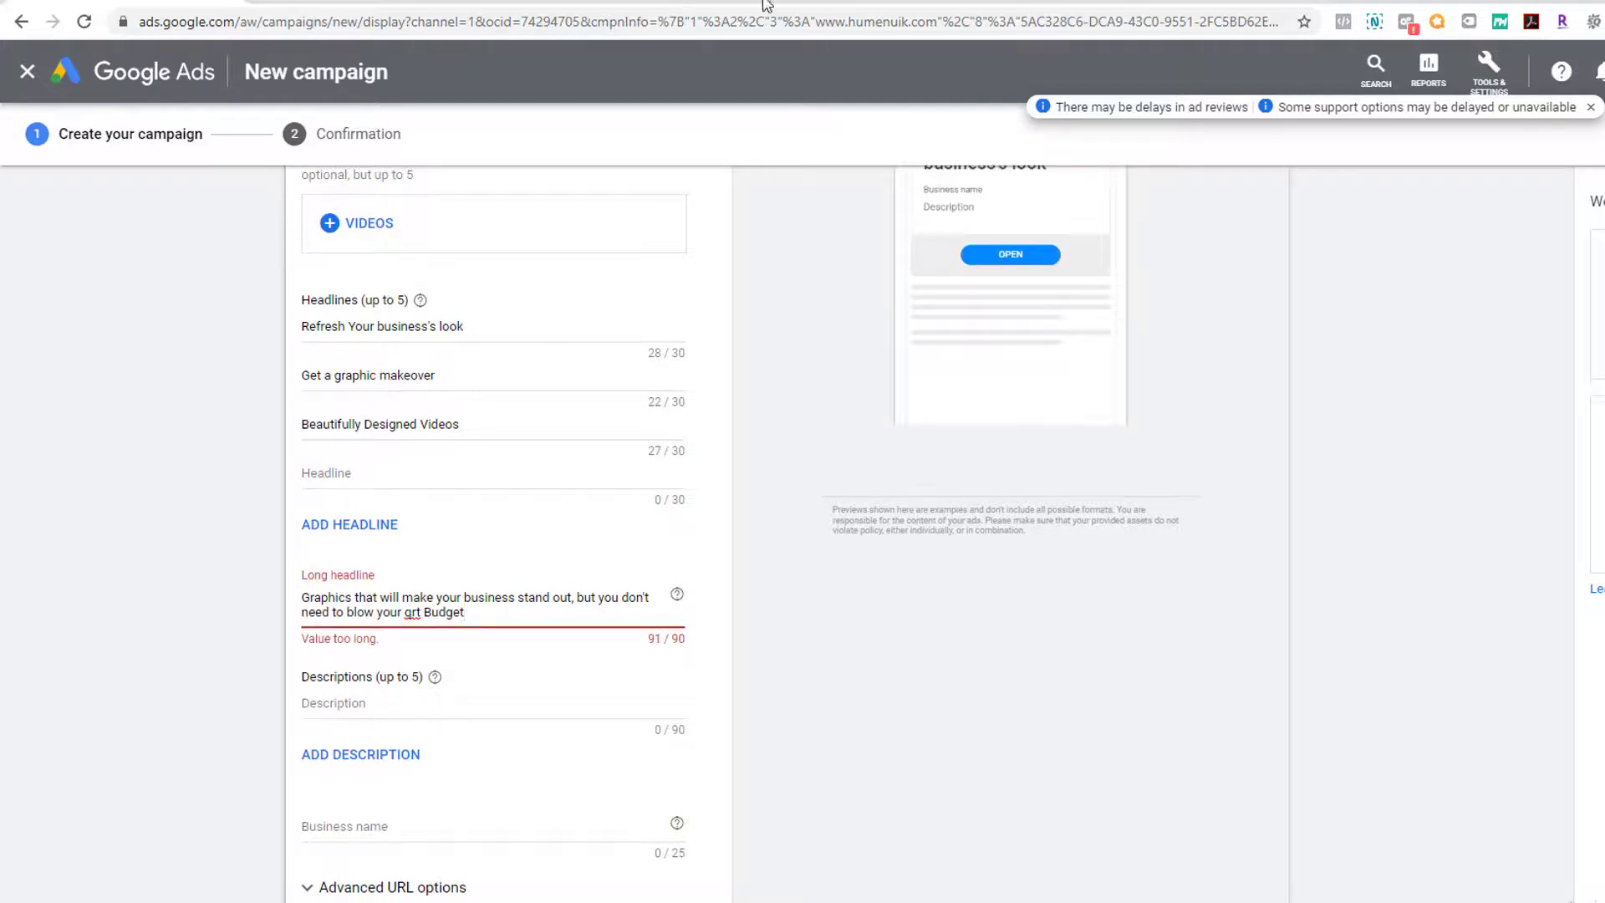
pyautogui.hotkey('ctrl', 'shift', 'Left')
pyautogui.hotkey('ctrl', 'shift', 'Left')
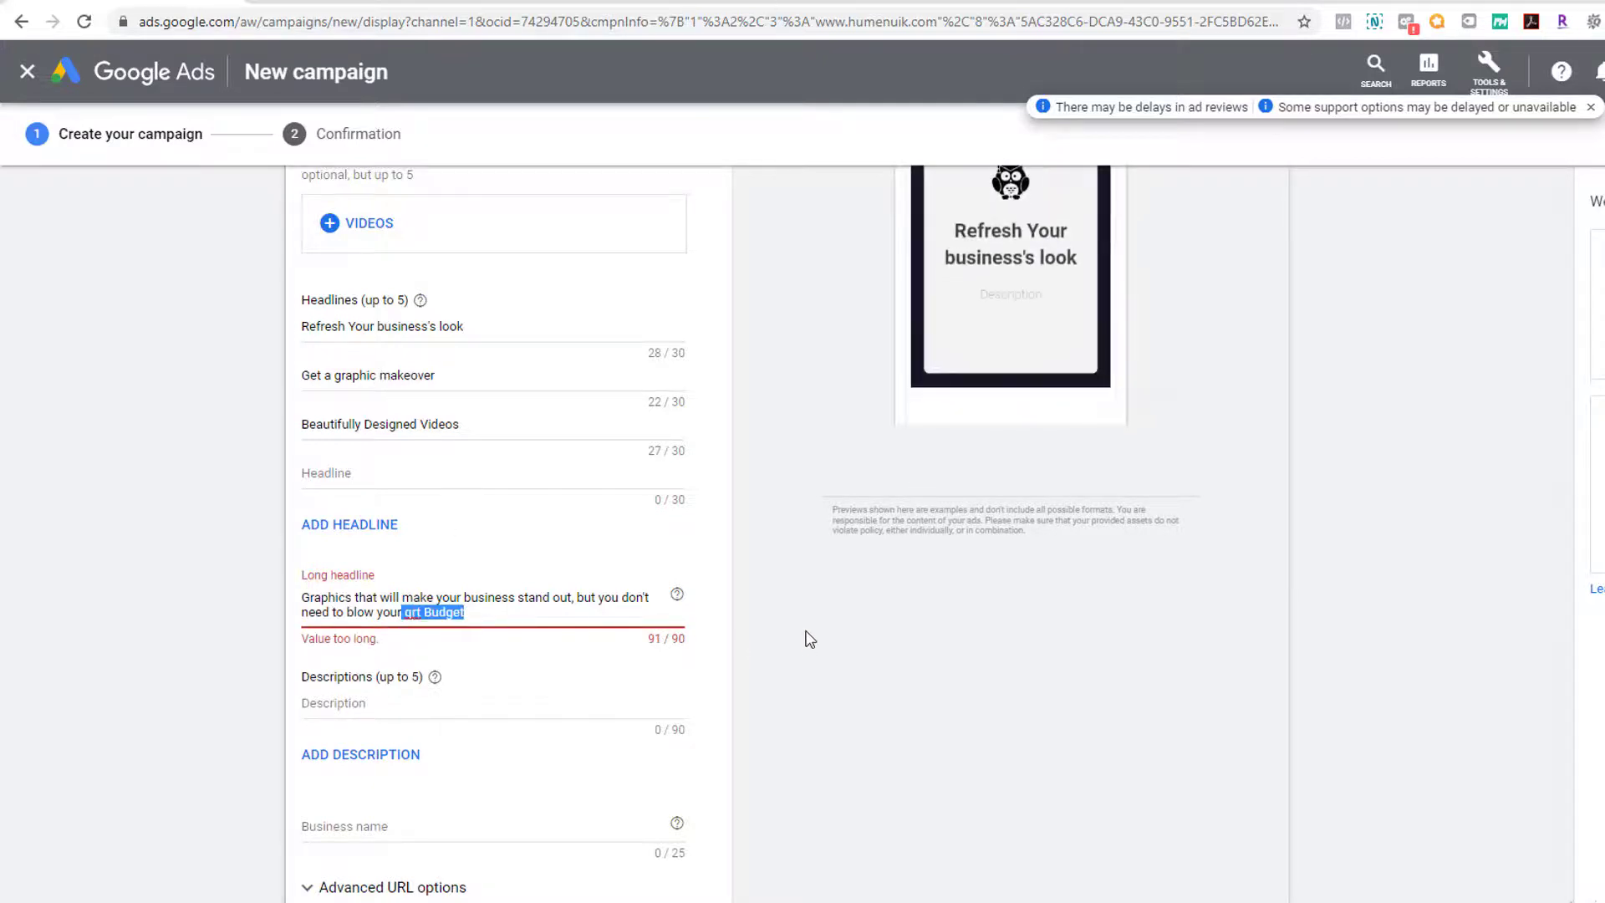
pyautogui.write('budget')
# - Enter "We create websites and graphics that will leave your customers in awe" as the first description of the ad
pyautogui.press('Tab')
pyautogui.press('Tab')
pyautogui.press('Tab')
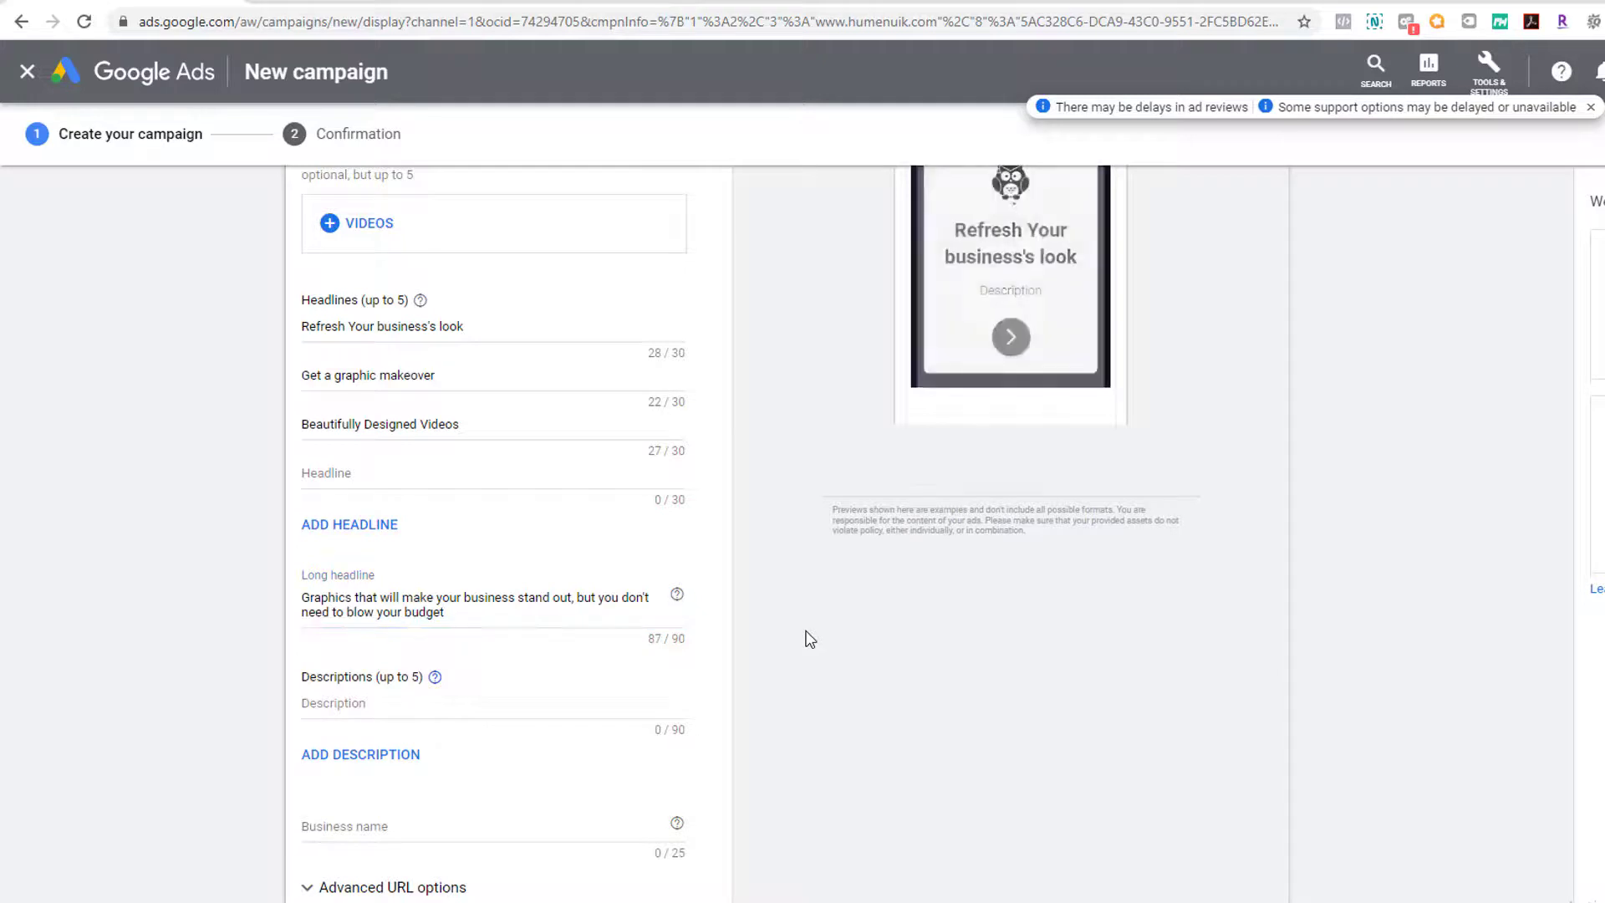
pyautogui.write('We c')
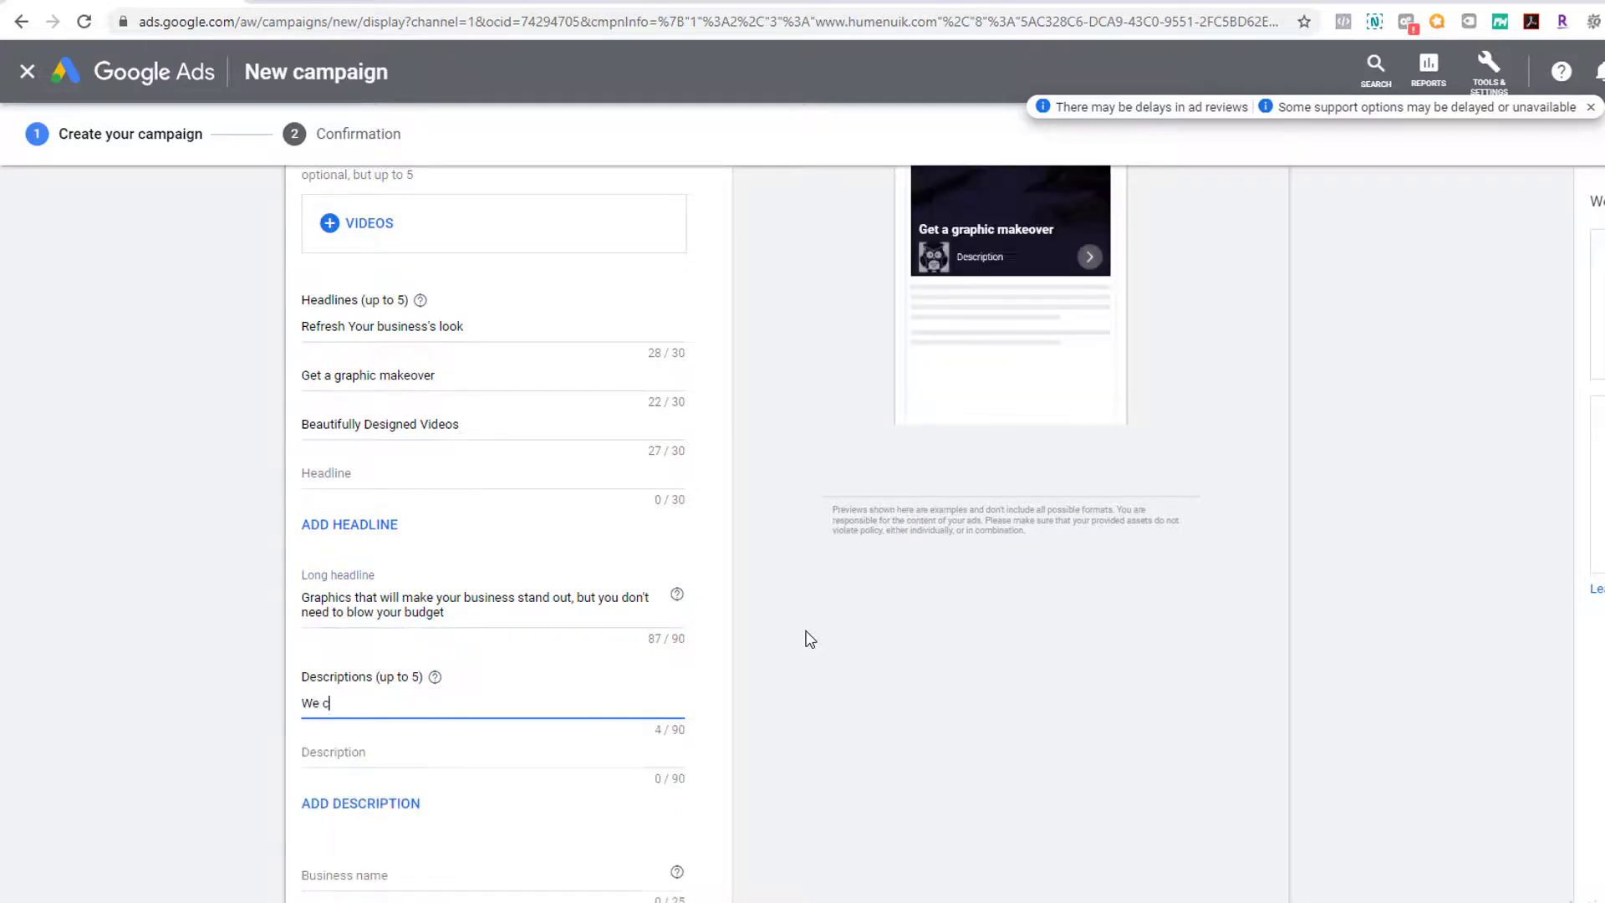
pyautogui.write('reate websites ')
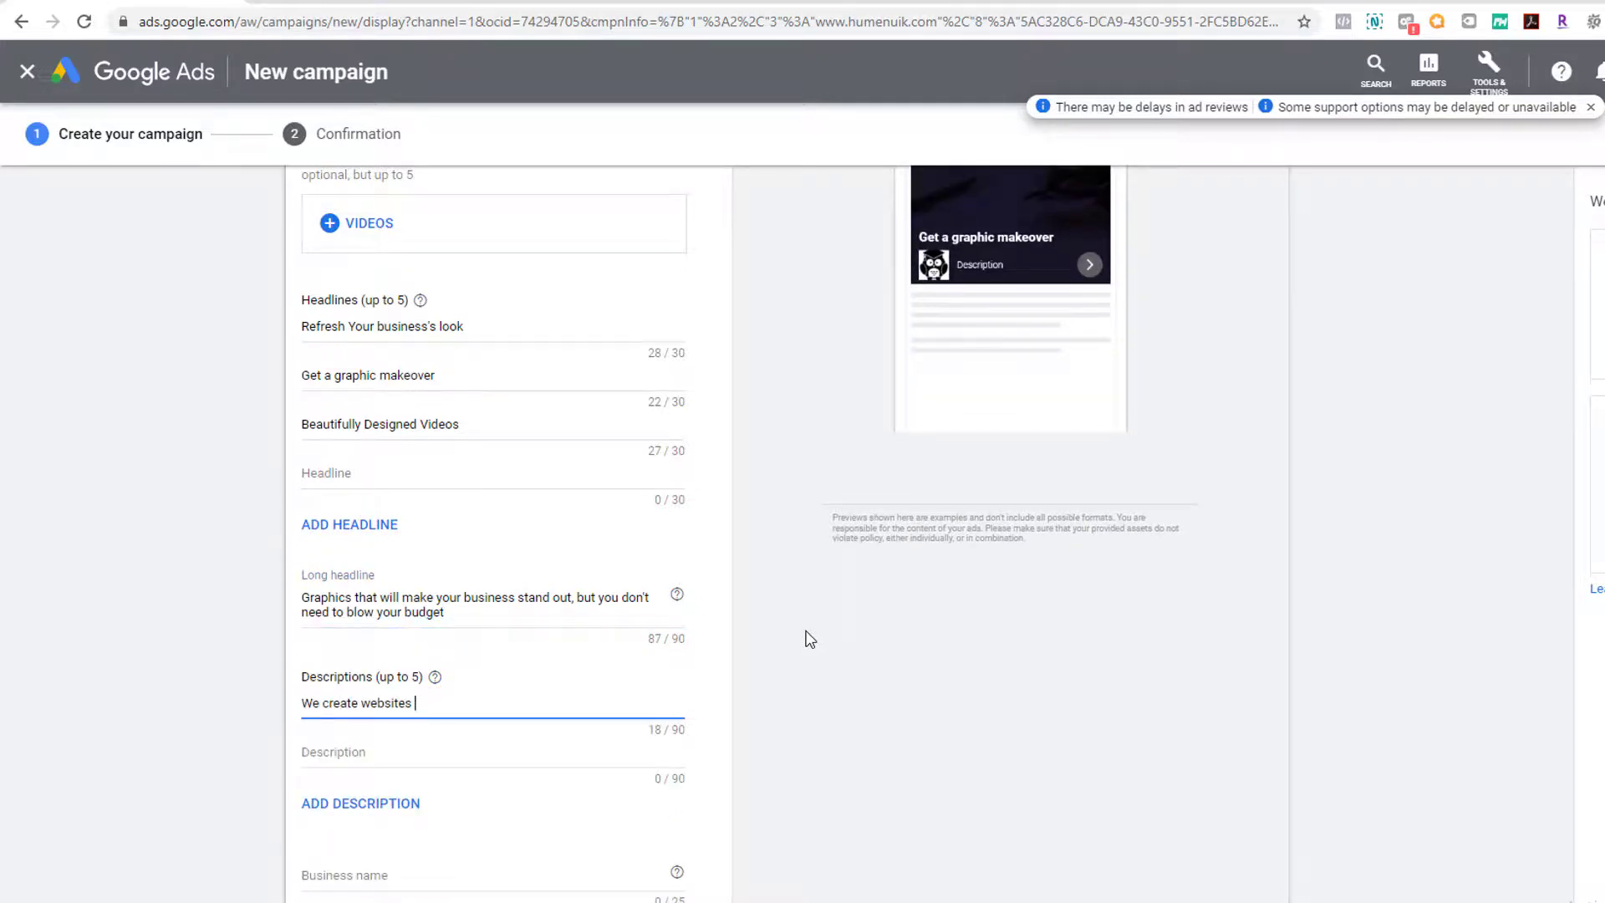
pyautogui.write('and graphics that will el')
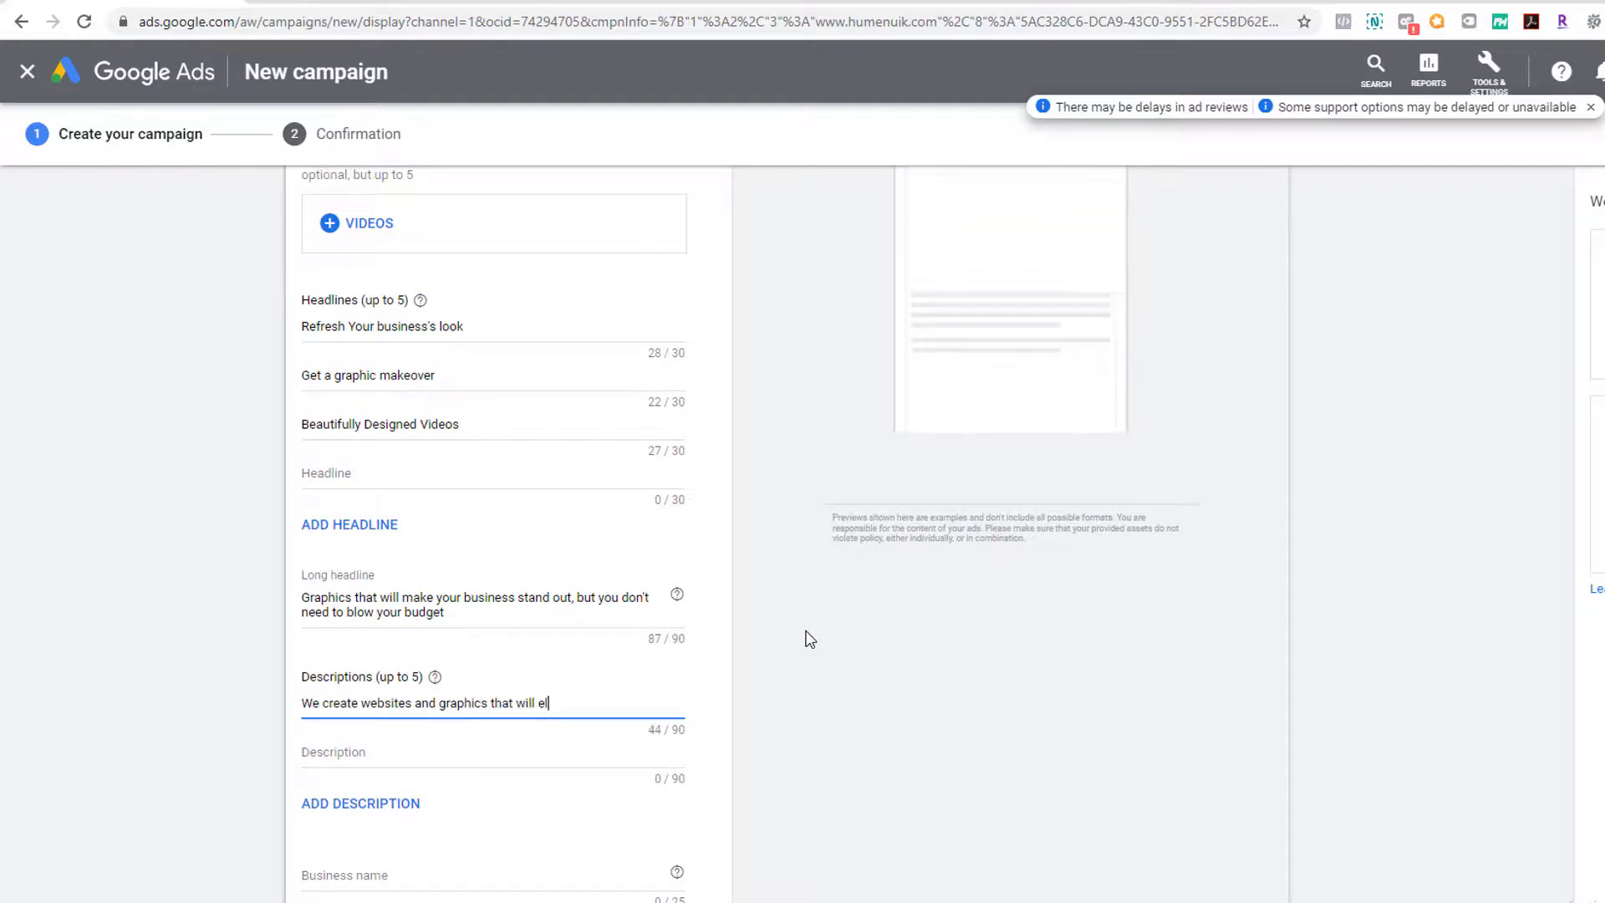
pyautogui.press('BackSpace')
pyautogui.write('leav')
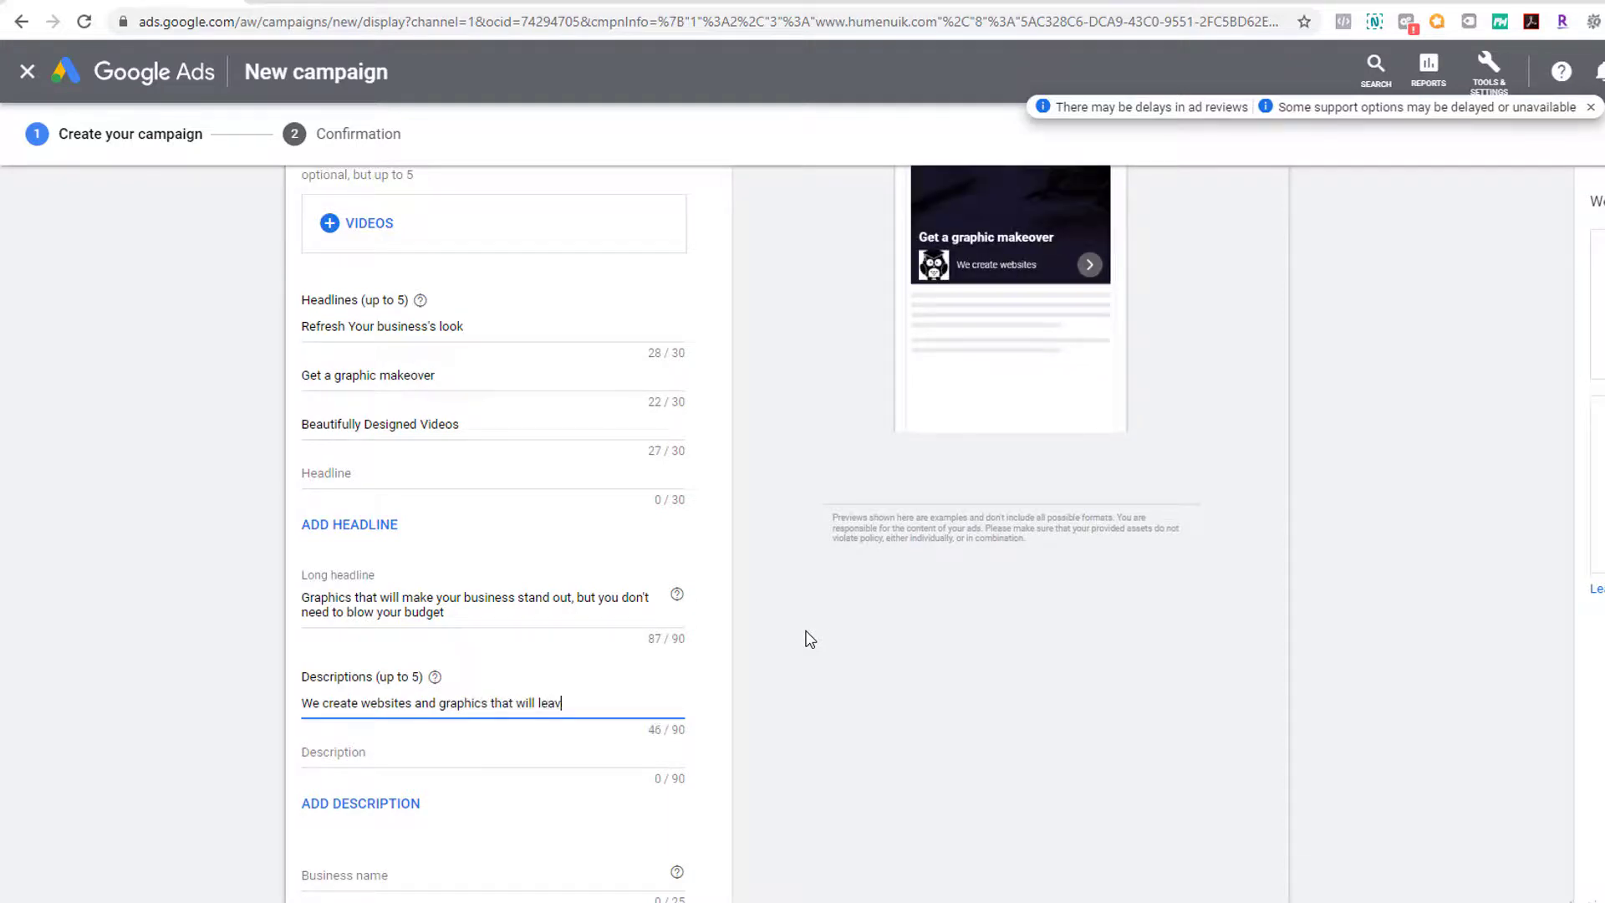
pyautogui.write('e your customers in awe')
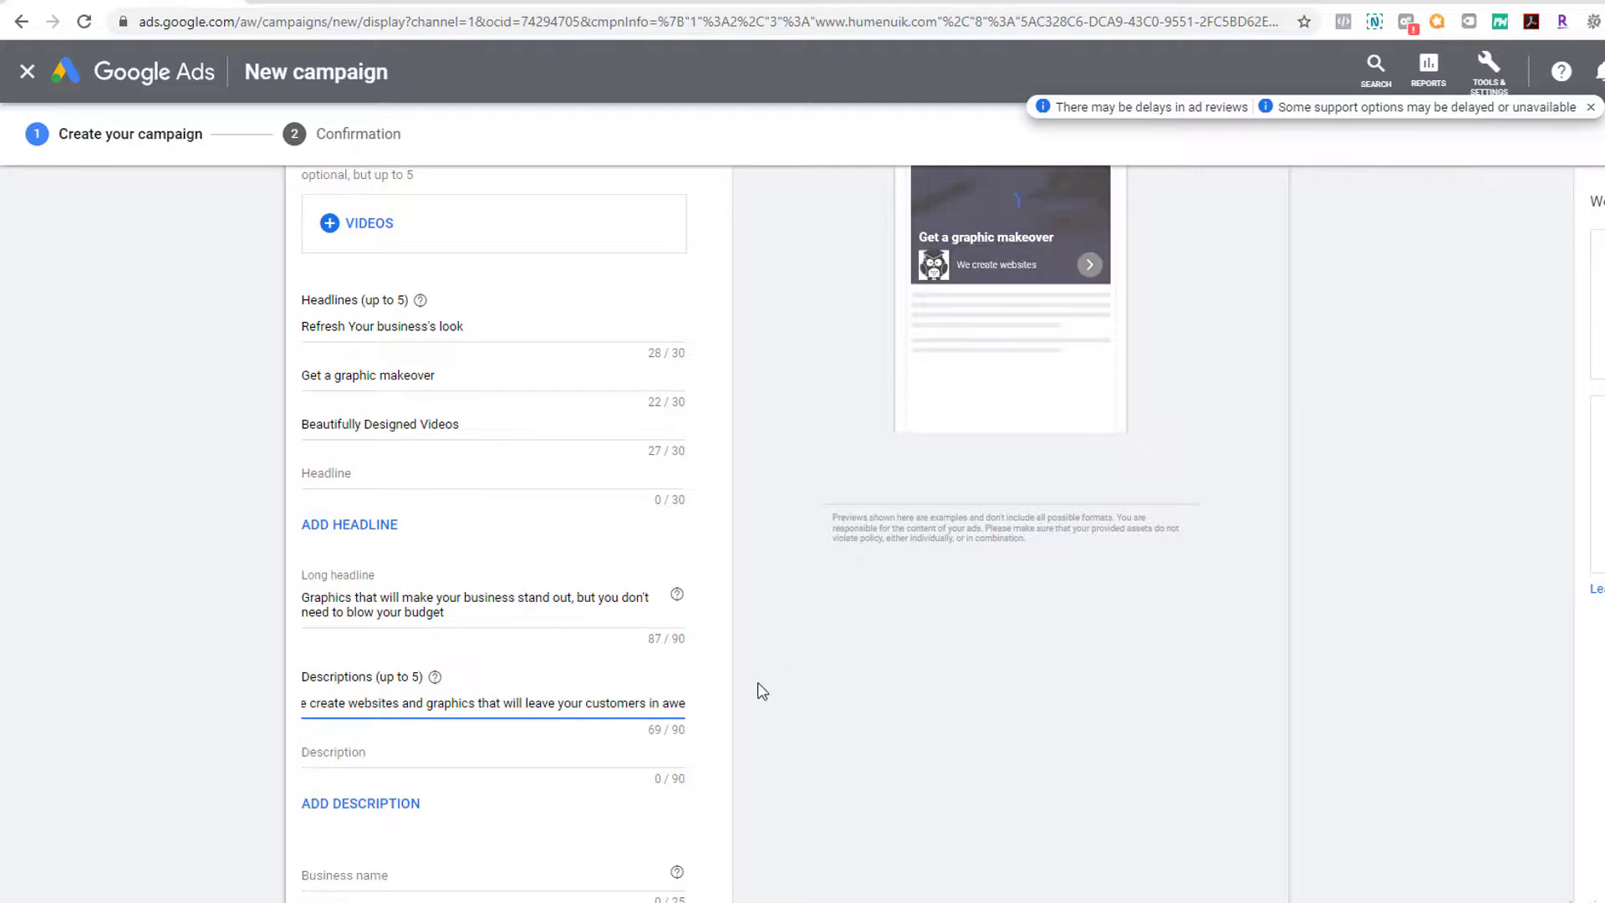
# - Set the ad's business name to "Humenuik Marketing"
pyautogui.scroll(-3, 762, 692)
pyautogui.click(406, 598)
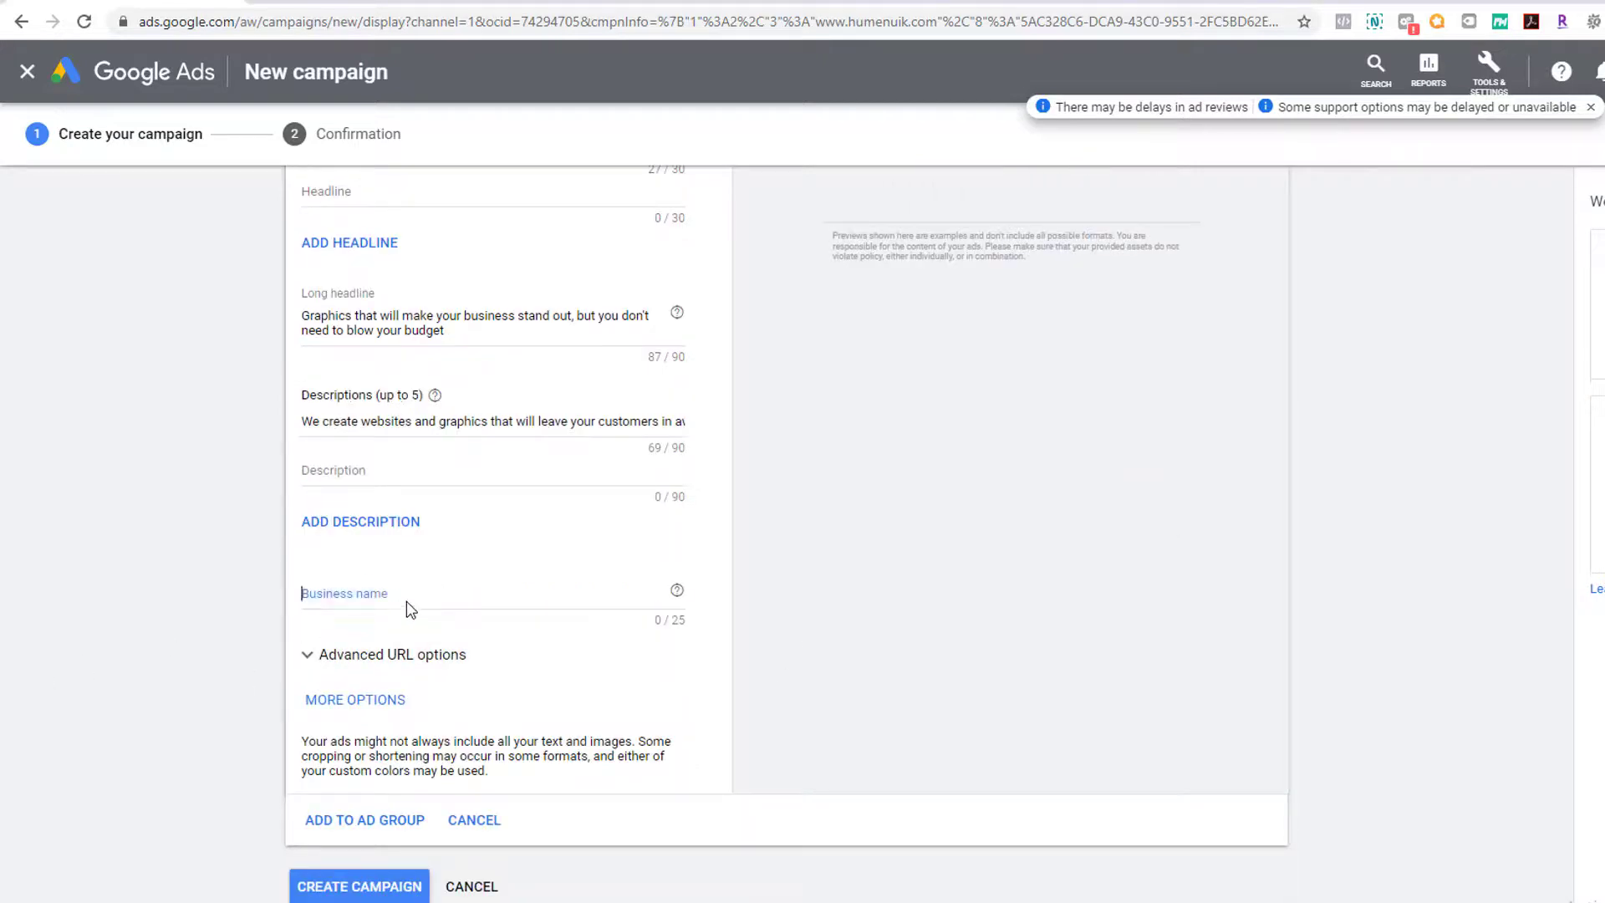
pyautogui.write('Humenu')
pyautogui.write('ik M')
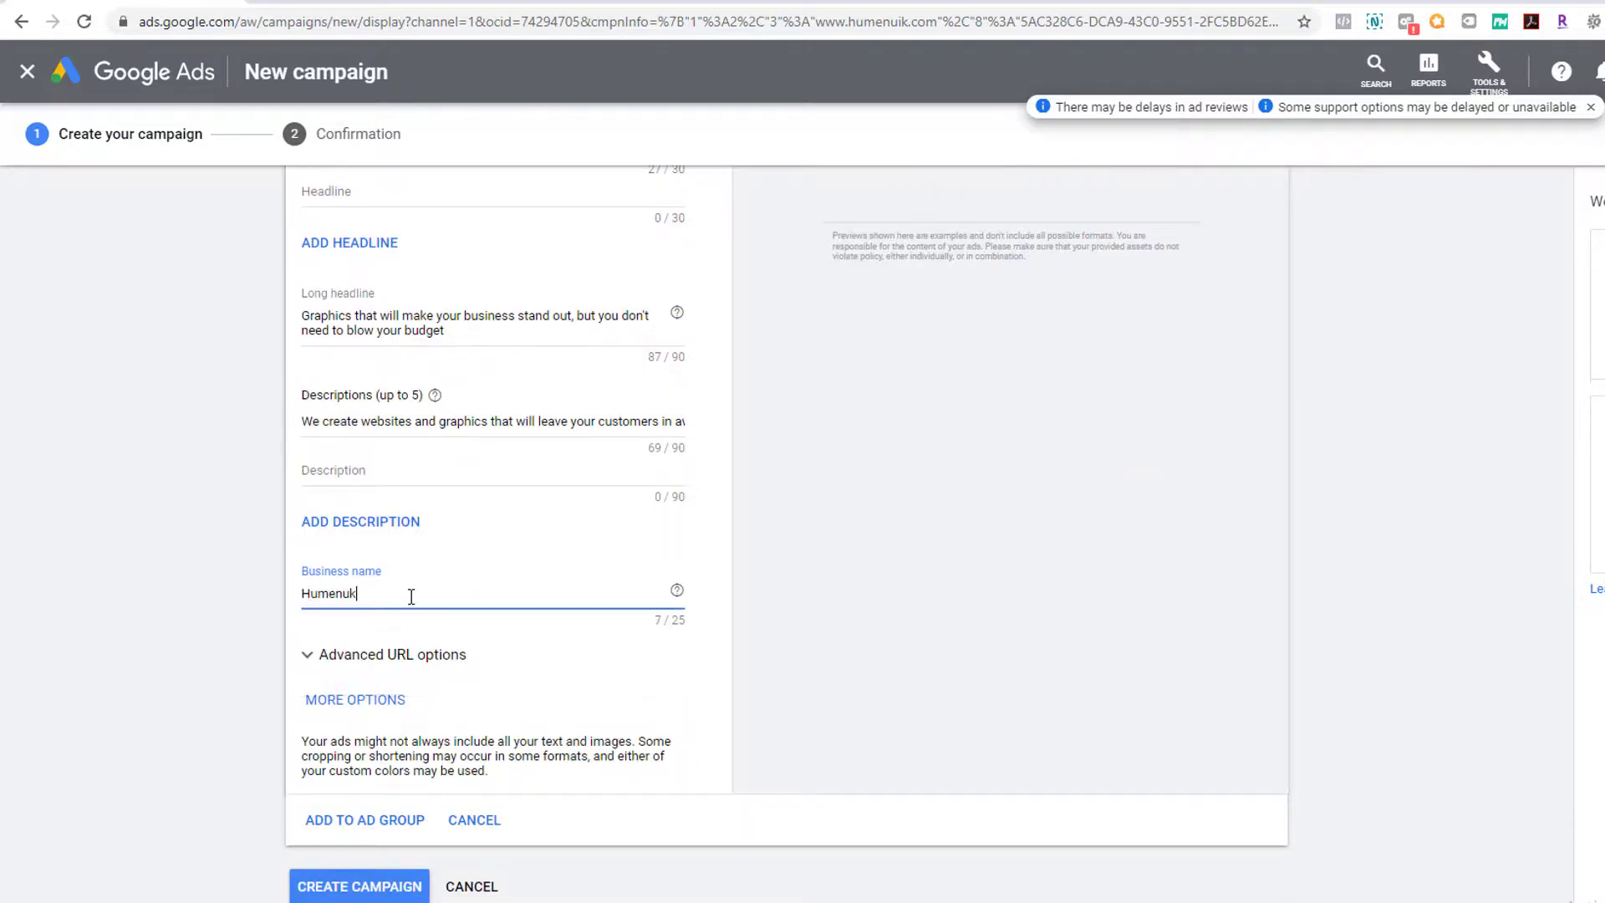
pyautogui.write('arketing')
pyautogui.click(42, 750)
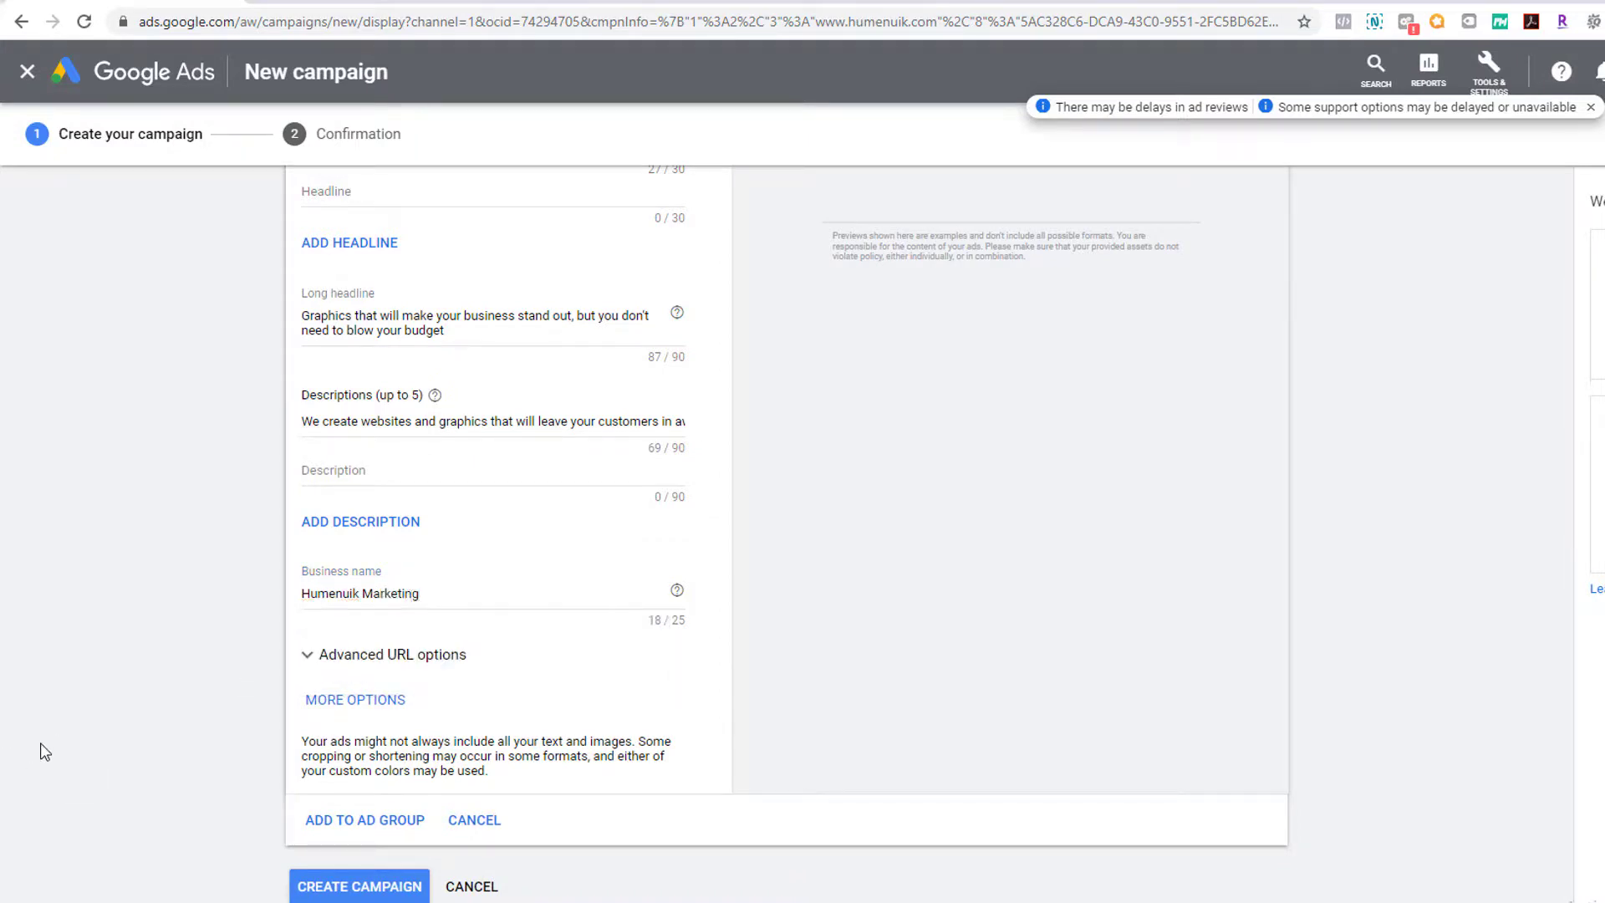